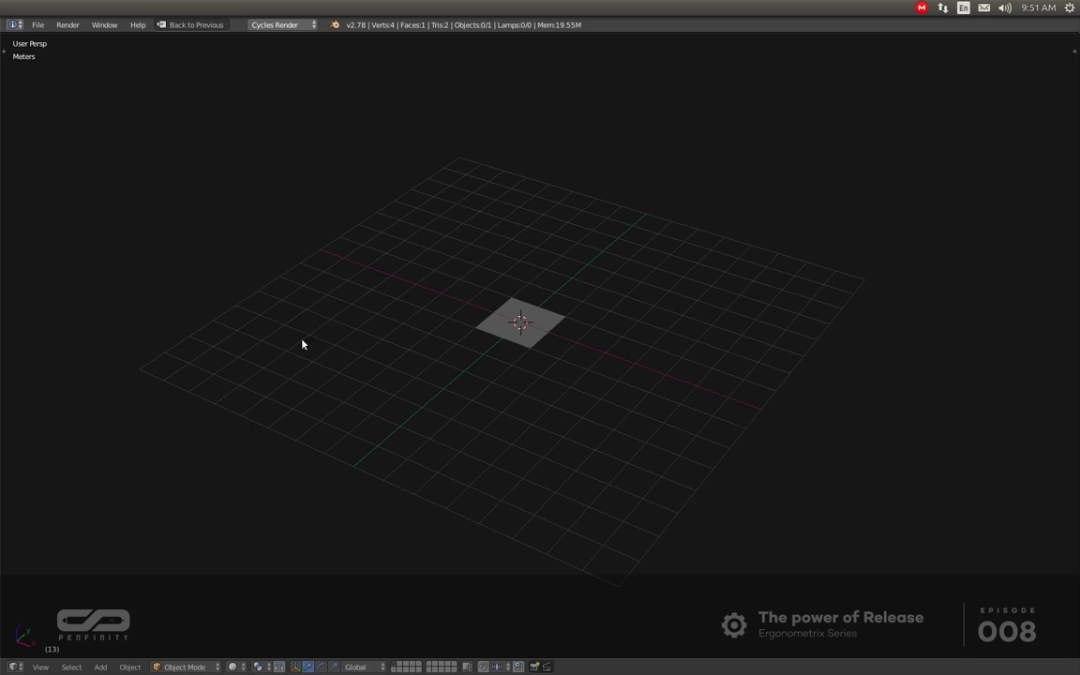
- Select the plane, enter Edit Mode and subdivide it into four faces
mouse_move(302, 345)
middle_mouse_down()
mouse_move(456, 253)
mouse_move(499, 241)
mouse_move(503, 264)
mouse_move(432, 296)
middle_mouse_up()
scroll(576, 241, "up", 3)
scroll(578, 303, "up", 1)
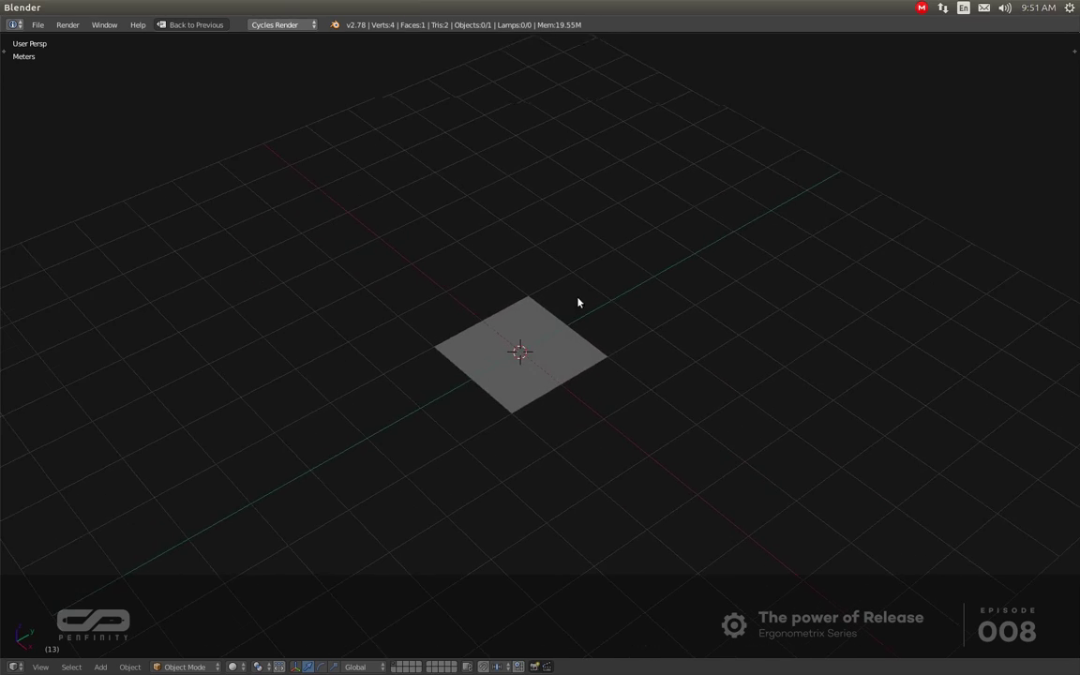
mouse_move(578, 303)
middle_mouse_down()
mouse_move(547, 368)
mouse_move(531, 362)
middle_mouse_up()
right_click(531, 362)
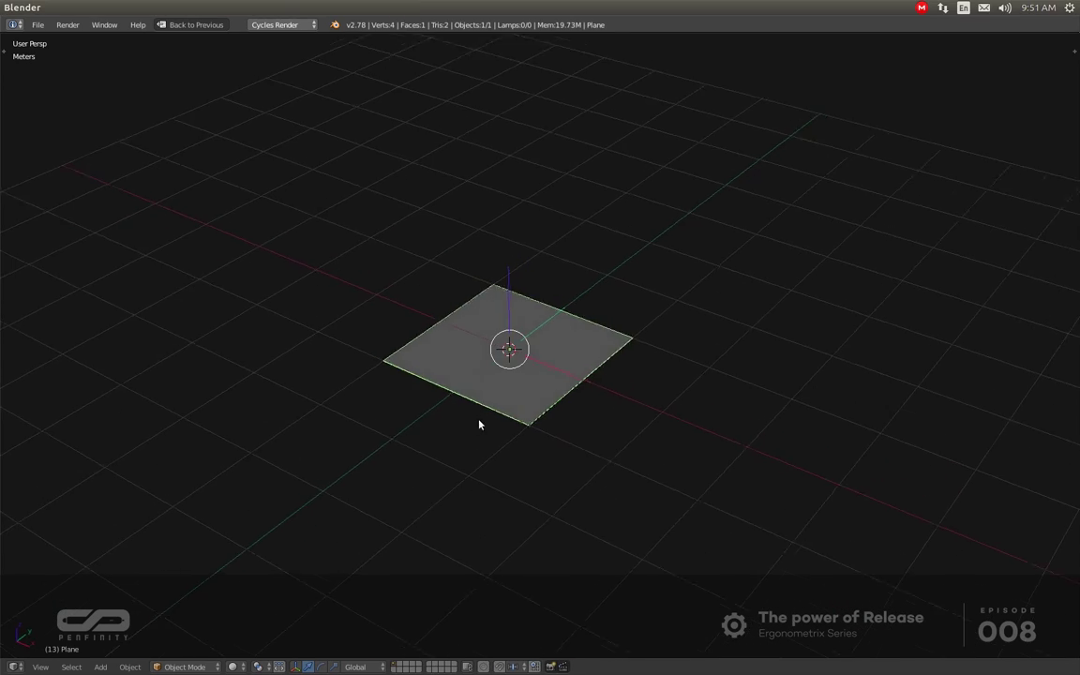
middle_click_drag(478, 425, 535, 410)
key("Tab")
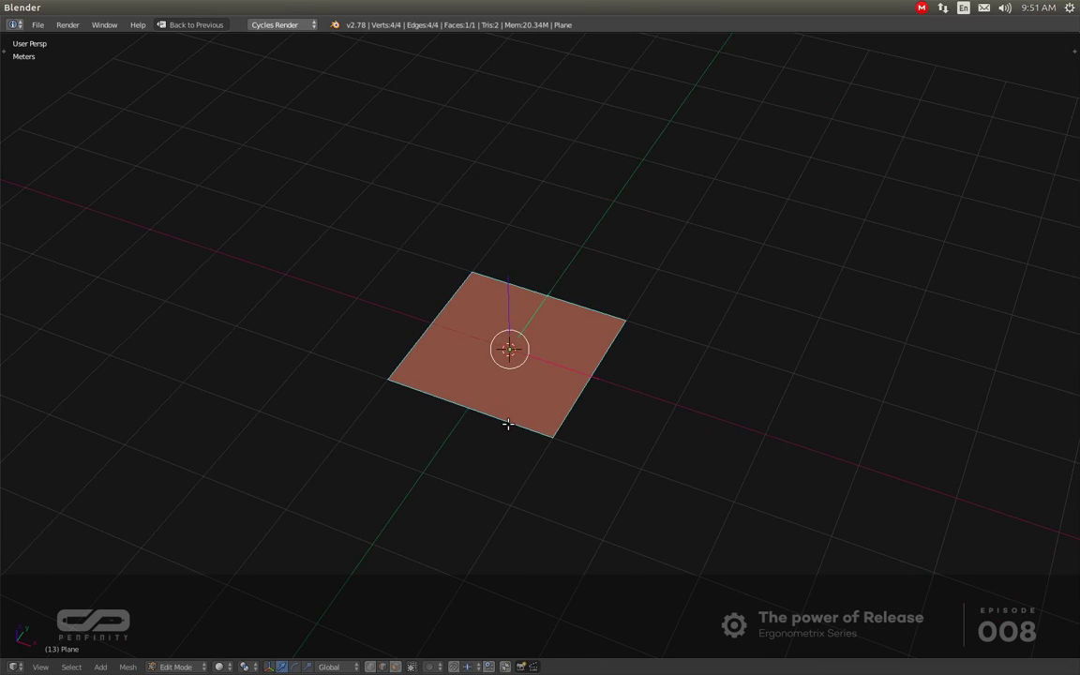
key("w")
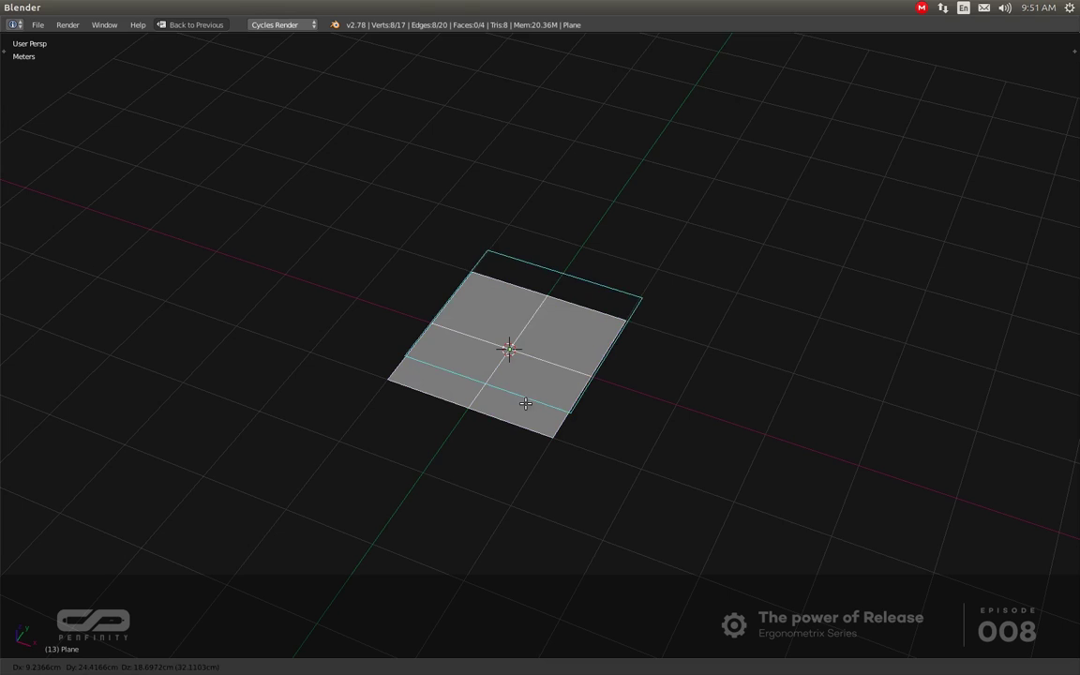
- Add an 8-vertex circle, extrude it along Z and knife-intersect it through the plane
key("s")
left_click(549, 443)
key("e")
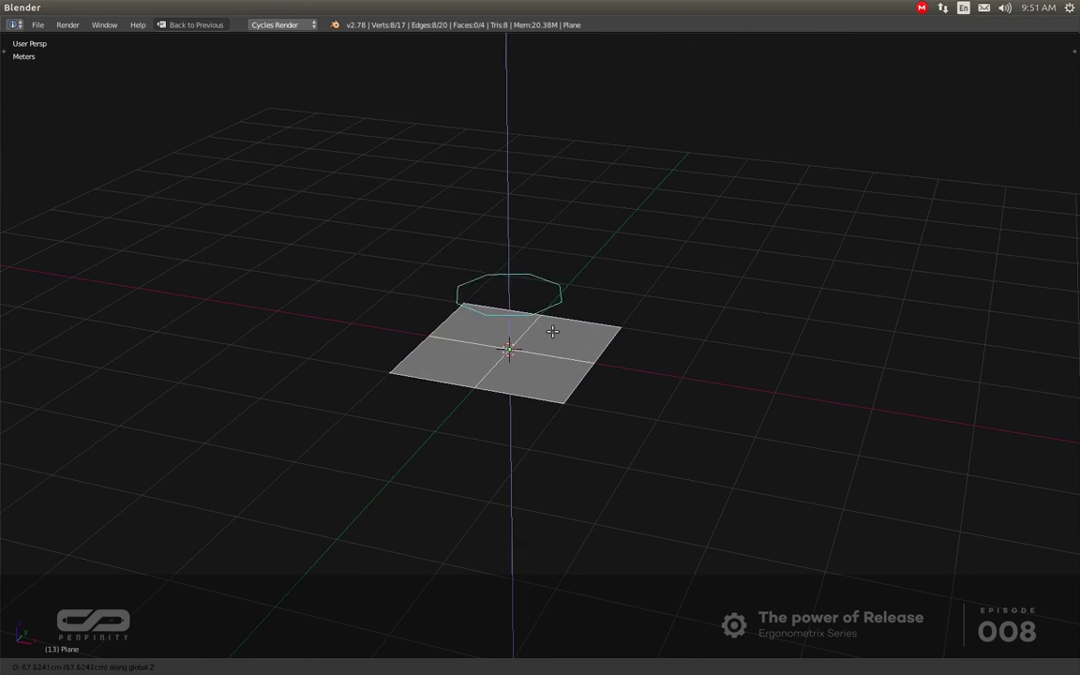
left_click(549, 499)
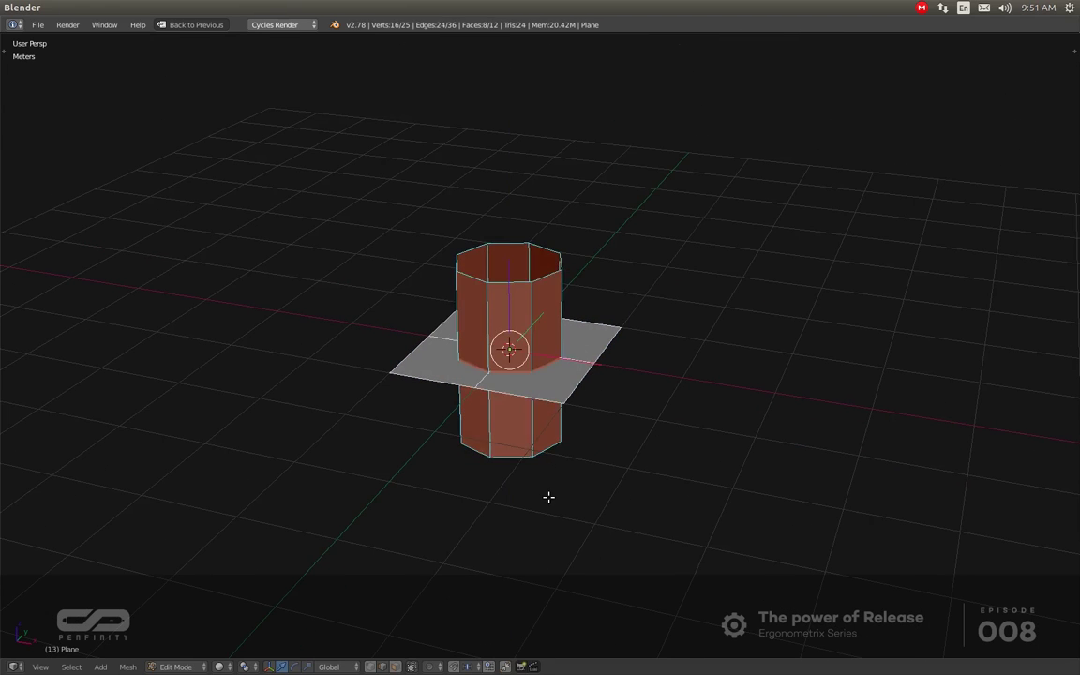
key("x")
mouse_move(528, 525)
middle_mouse_down()
mouse_move(513, 564)
mouse_move(507, 367)
middle_mouse_up()
- Select all faces and convert the triangles around the hole into eight quads
key("a")
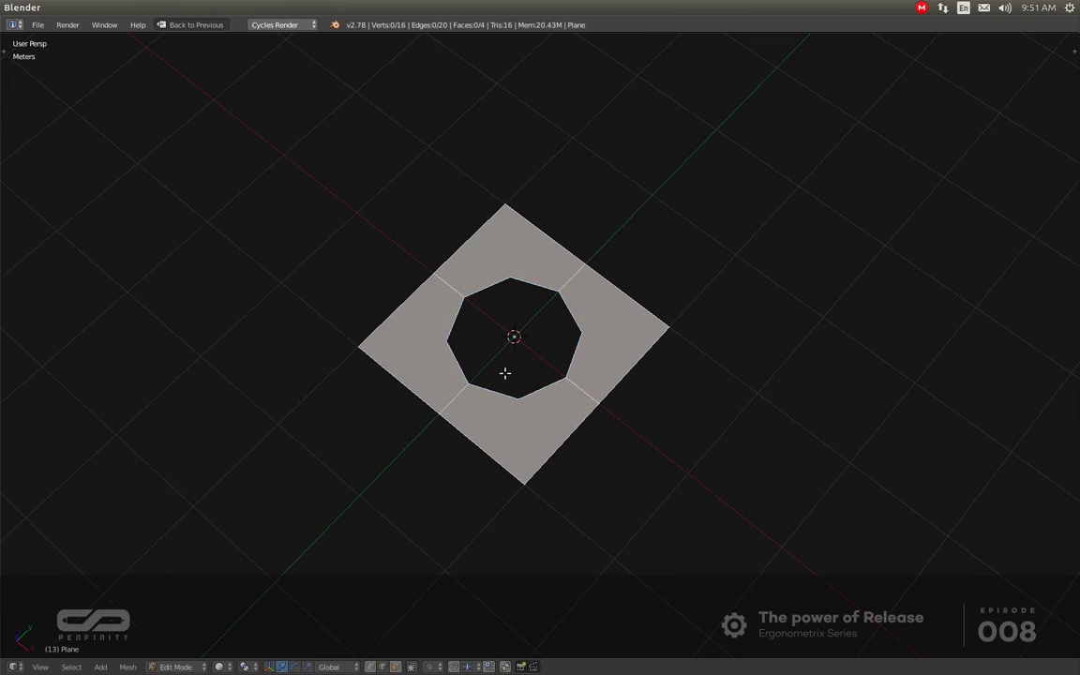
key("a")
key("Tab")
key("Tab")
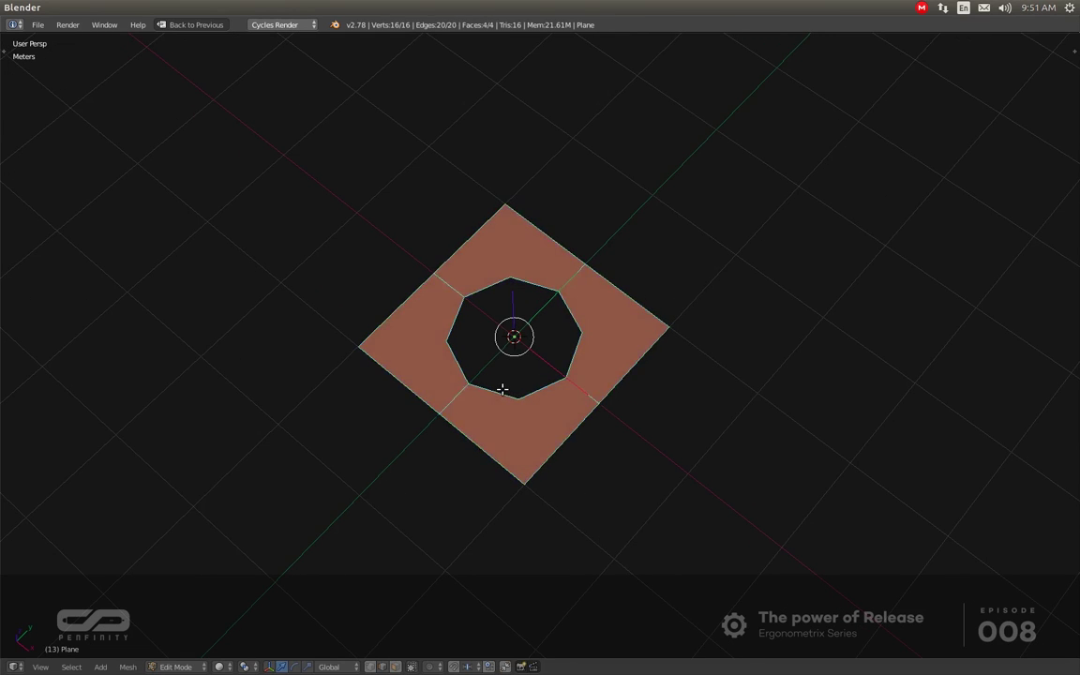
mouse_move(502, 385)
middle_mouse_down()
mouse_move(511, 354)
mouse_move(545, 354)
mouse_move(625, 419)
mouse_move(625, 267)
middle_mouse_up()
scroll(540, 356, "up", 2)
key("ctrl+t")
key("alt+j")
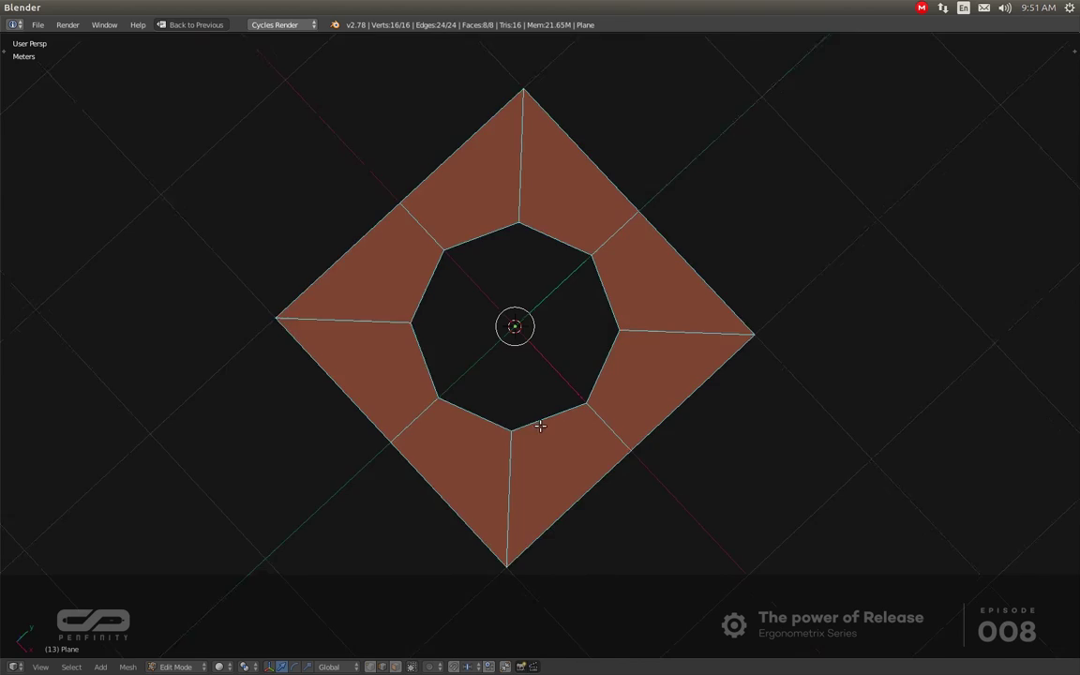
mouse_move(543, 430)
middle_mouse_down()
mouse_move(562, 389)
mouse_move(549, 400)
middle_mouse_up()
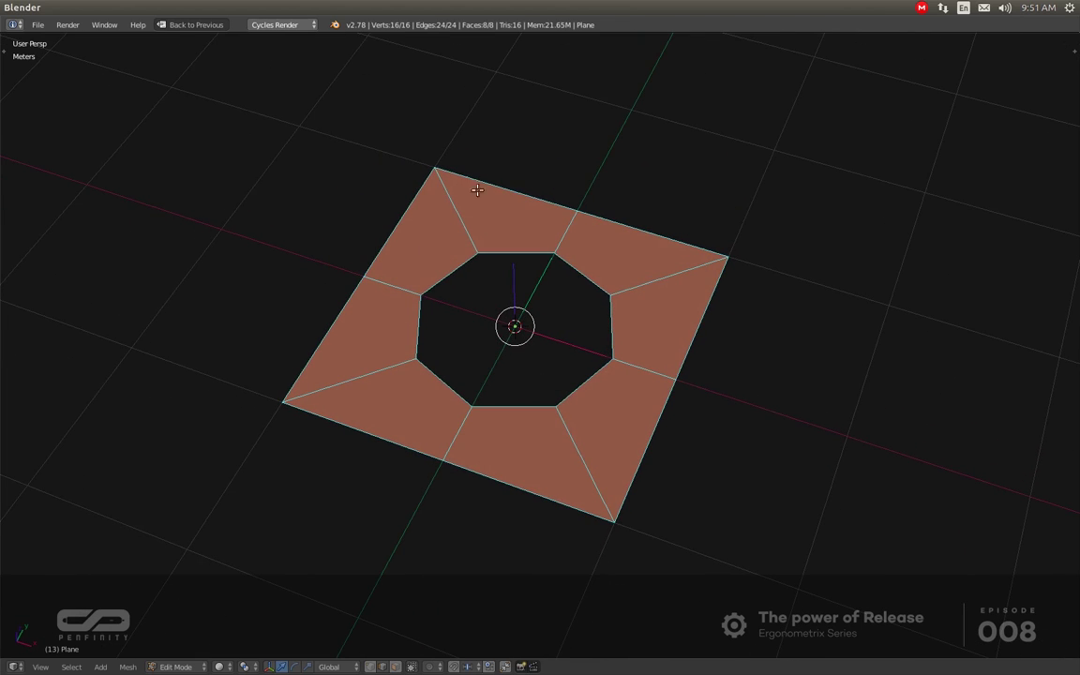
middle_click_drag(482, 383, 464, 386)
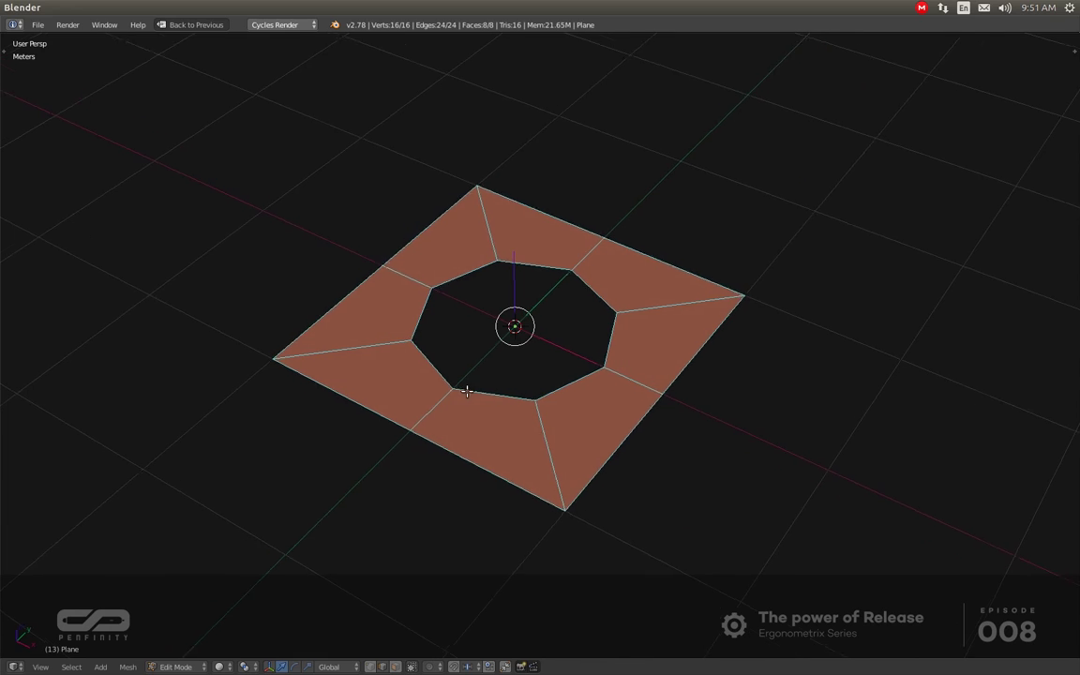
left_click(128, 667)
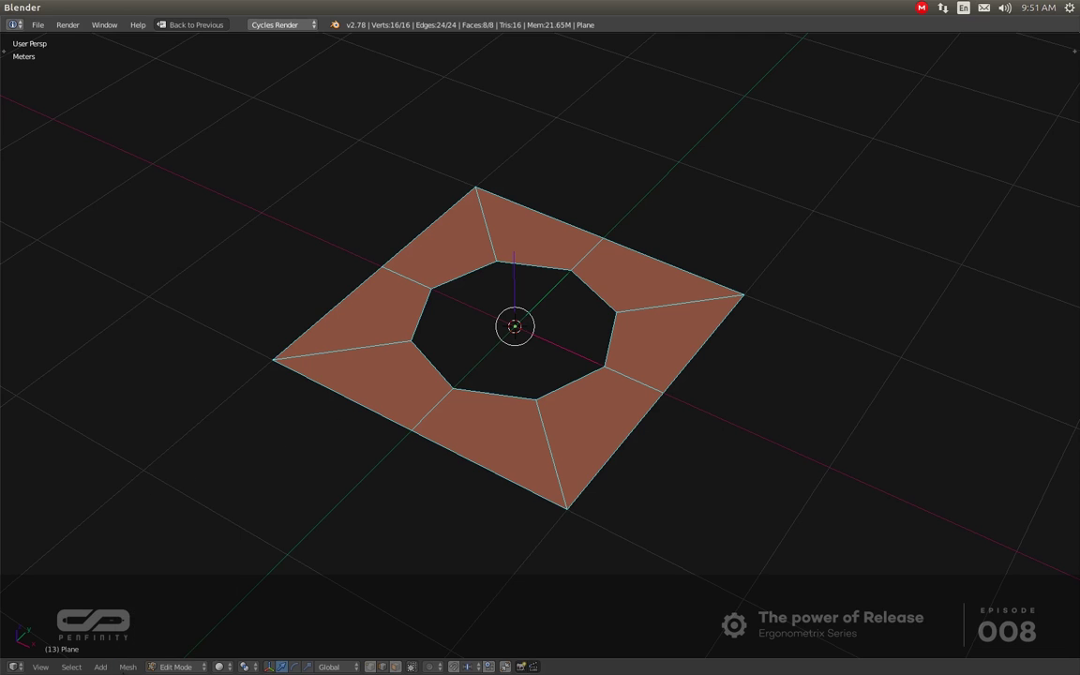
left_click(128, 666)
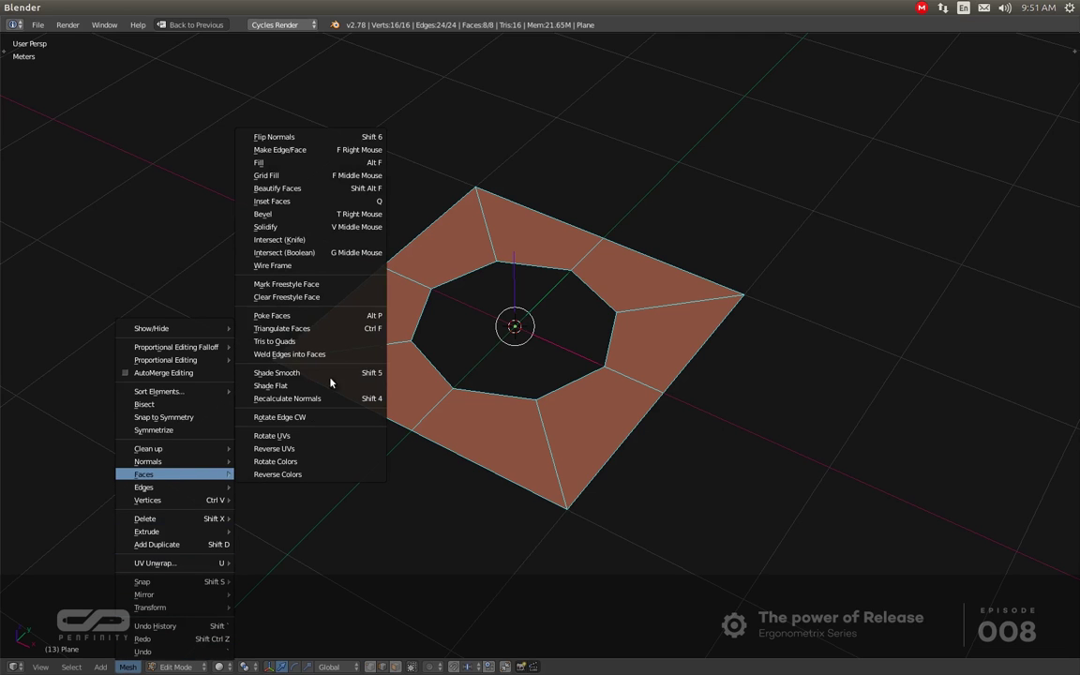
mouse_move(143, 475)
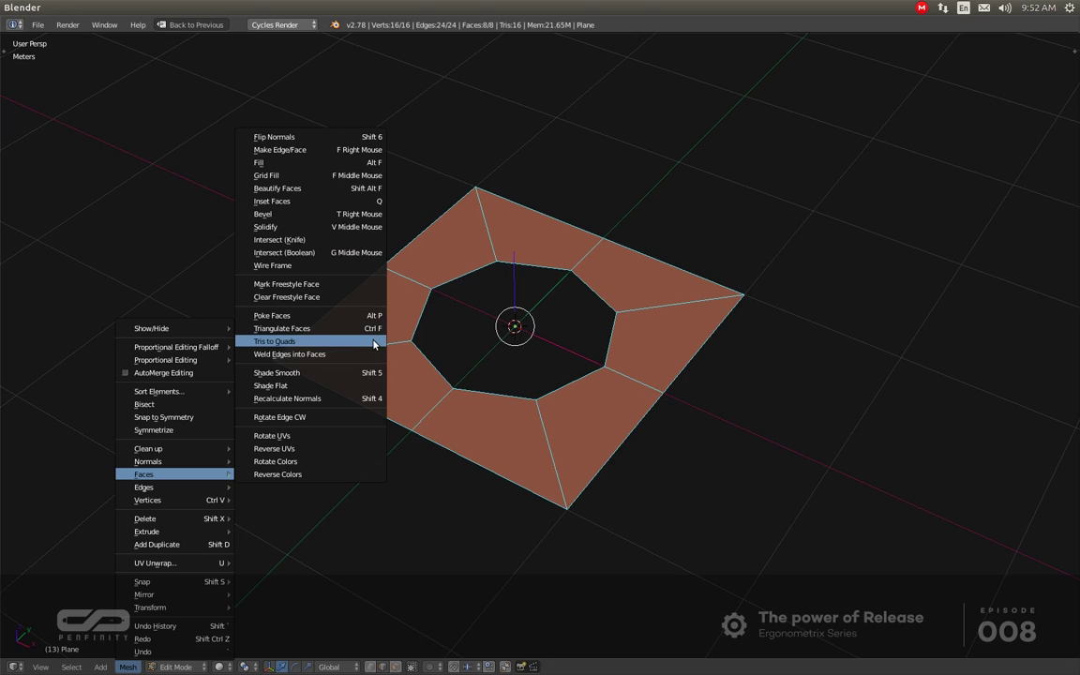
middle_click_drag(397, 369, 602, 376)
key("ctrl+alt+u")
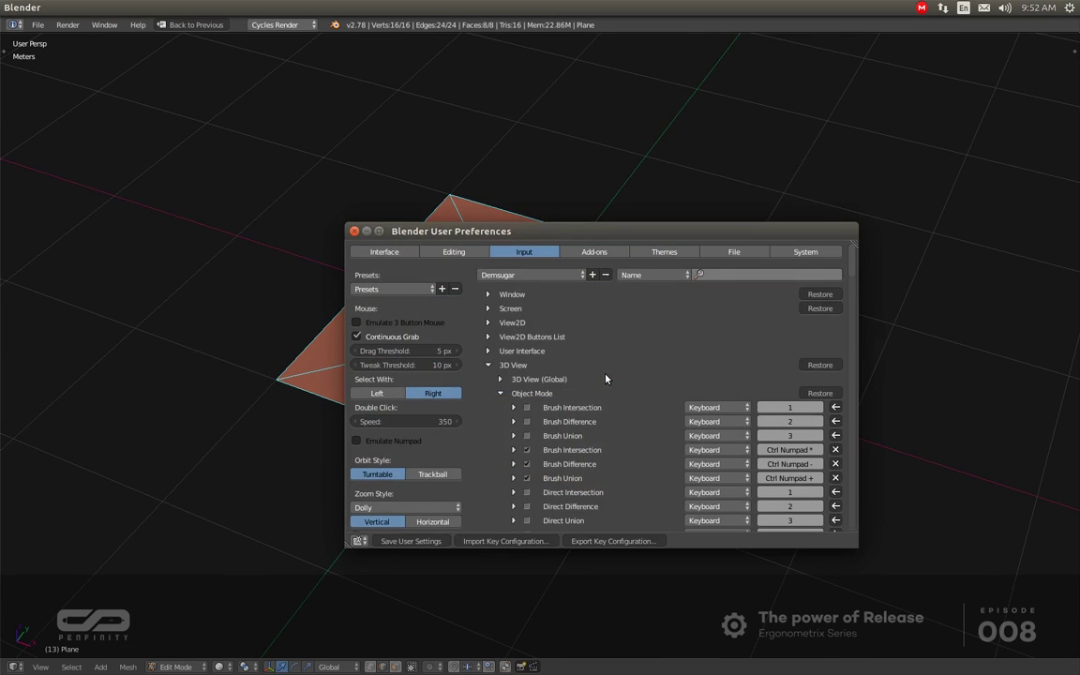
left_click(514, 408)
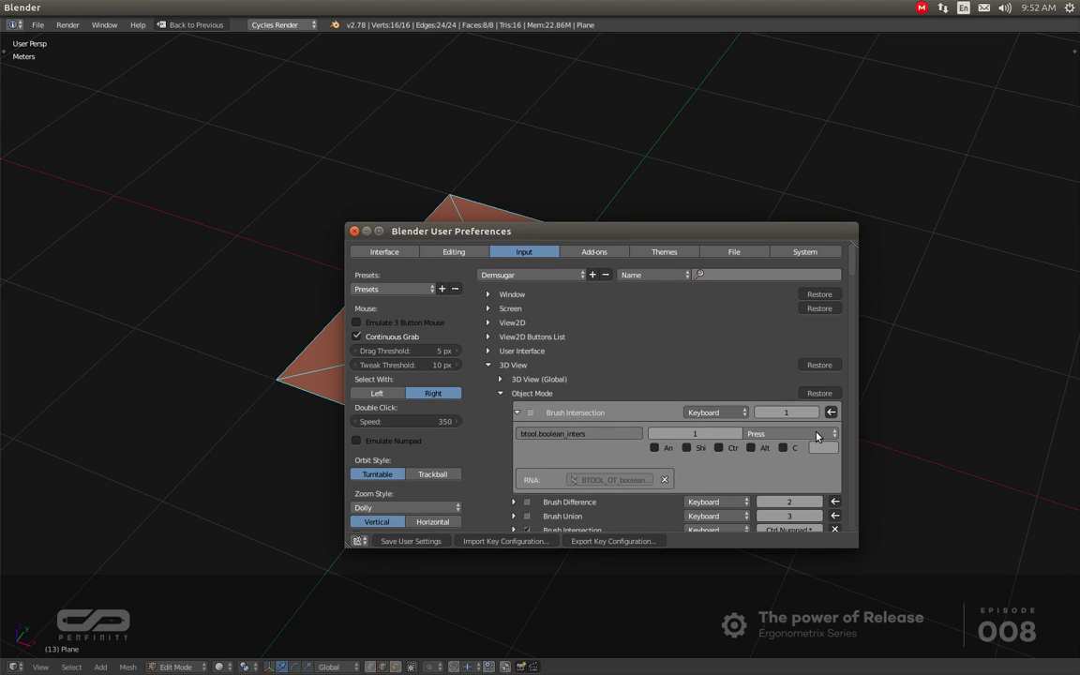
left_click(787, 434)
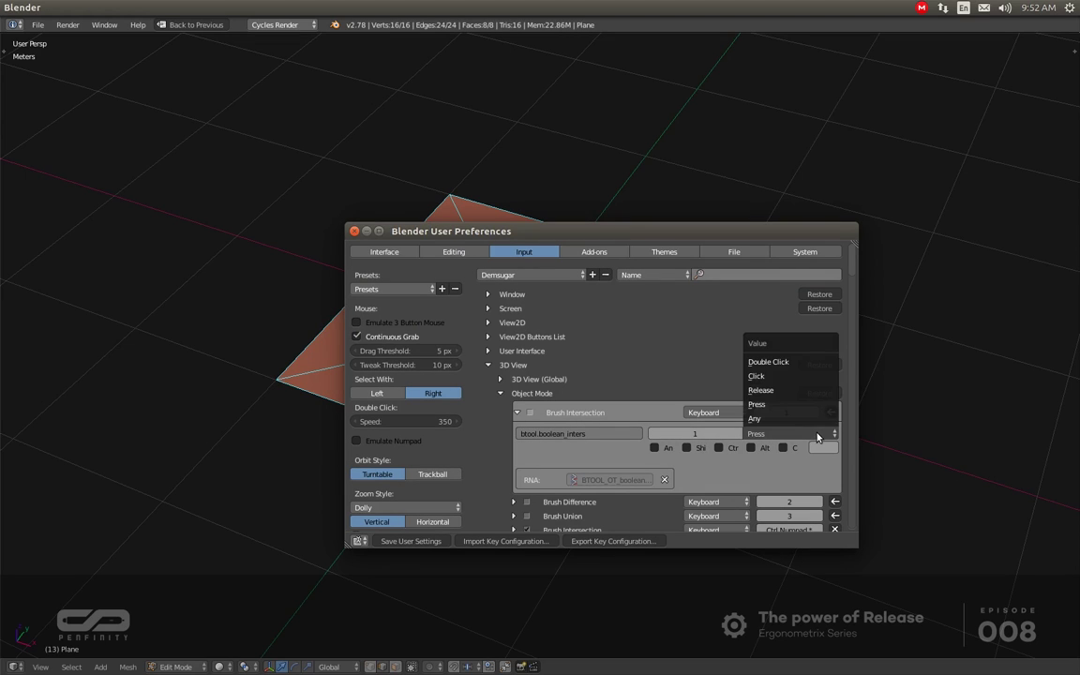
left_click(793, 392)
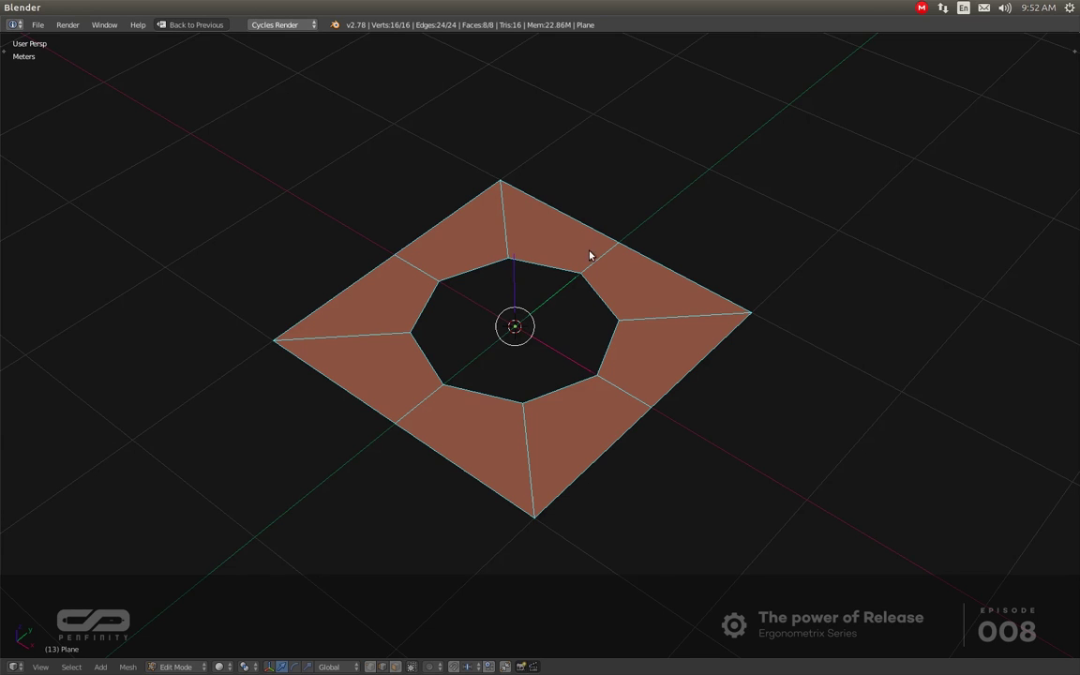
key("ctrl+alt+u")
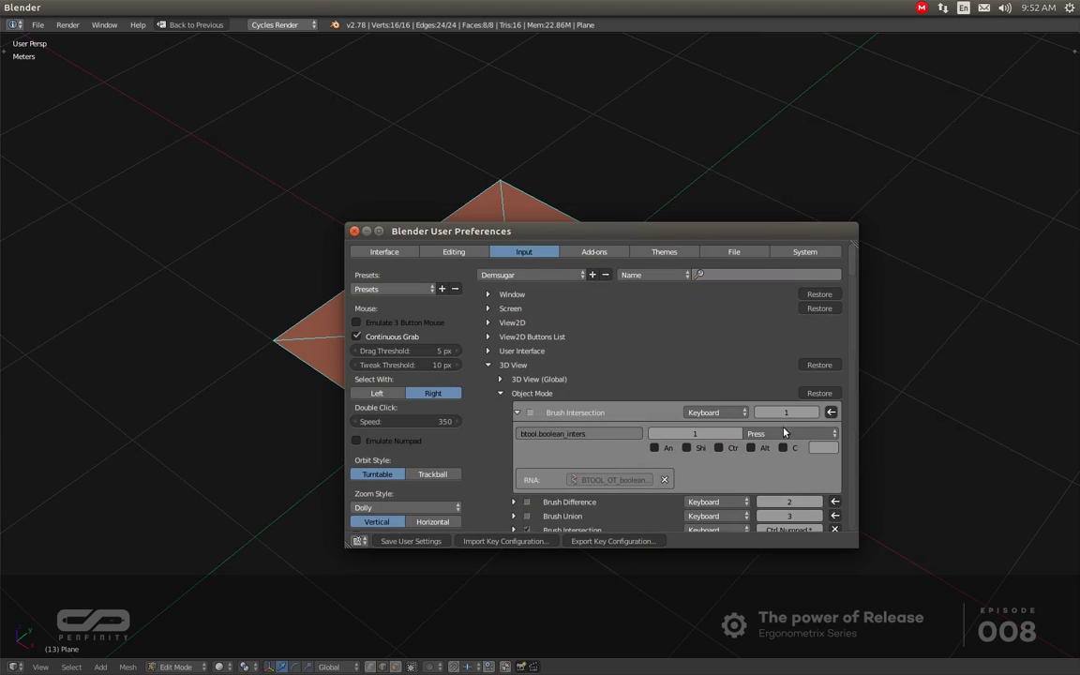
left_click(755, 433)
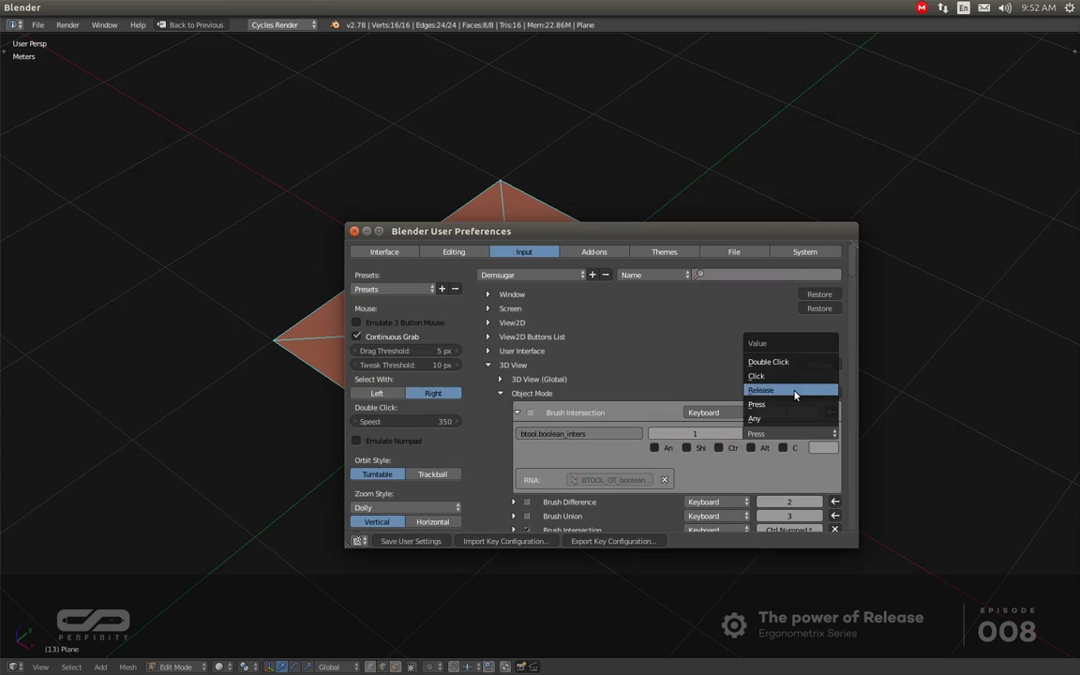
left_click(354, 230)
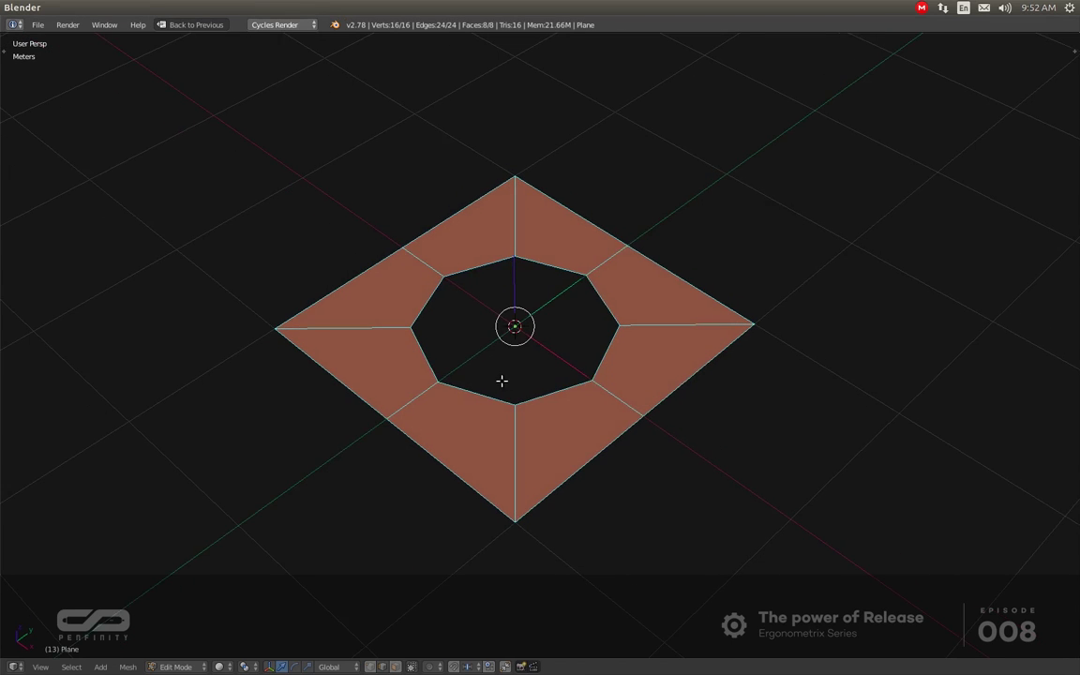
- Redo the ring's triangulation and rejoin it into quads with Tris to Quads
key("ctrl+z")
mouse_move(503, 379)
middle_mouse_down()
mouse_move(598, 357)
mouse_move(603, 410)
middle_mouse_up()
key("ctrl+t")
key("ctrl+z")
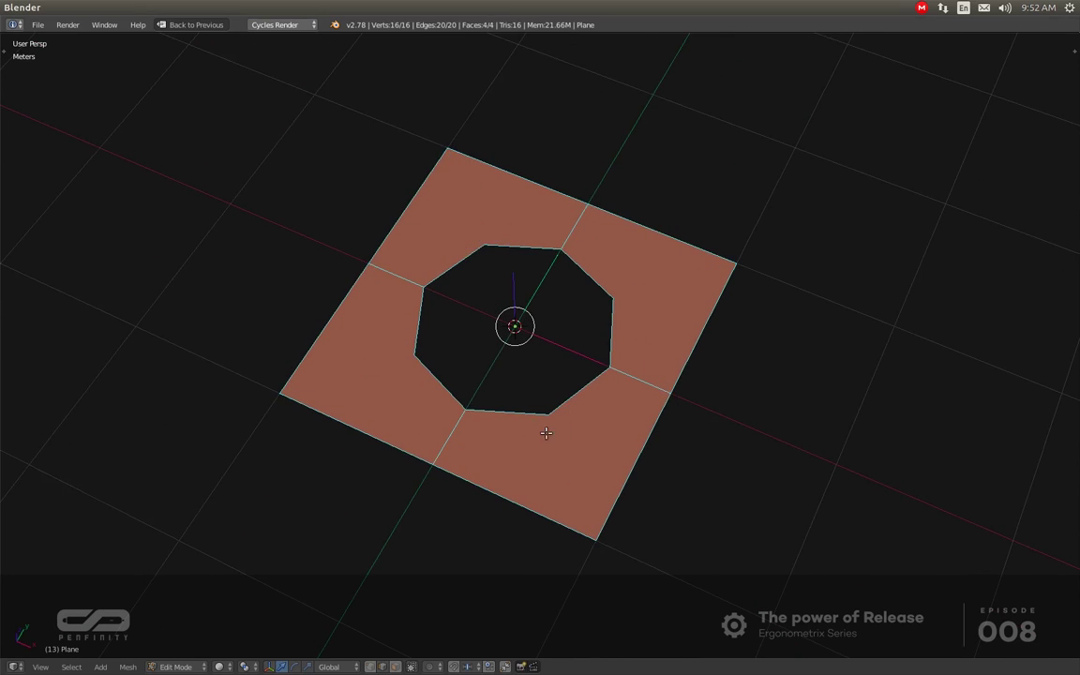
middle_click_drag(549, 434, 563, 420)
key("ctrl+t")
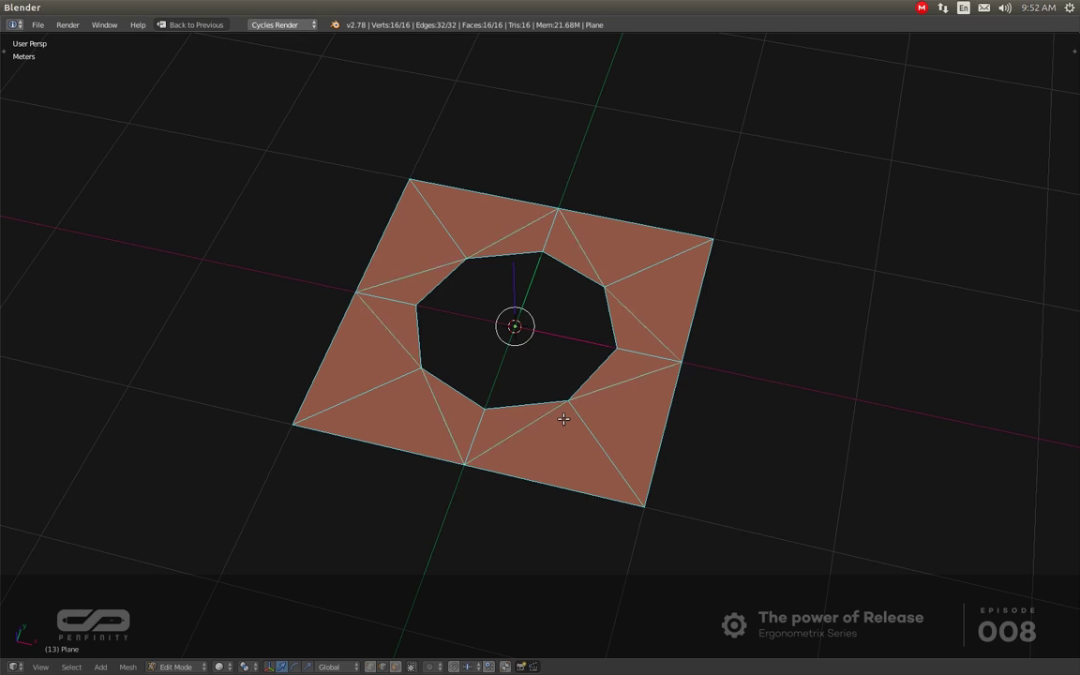
key("alt+j")
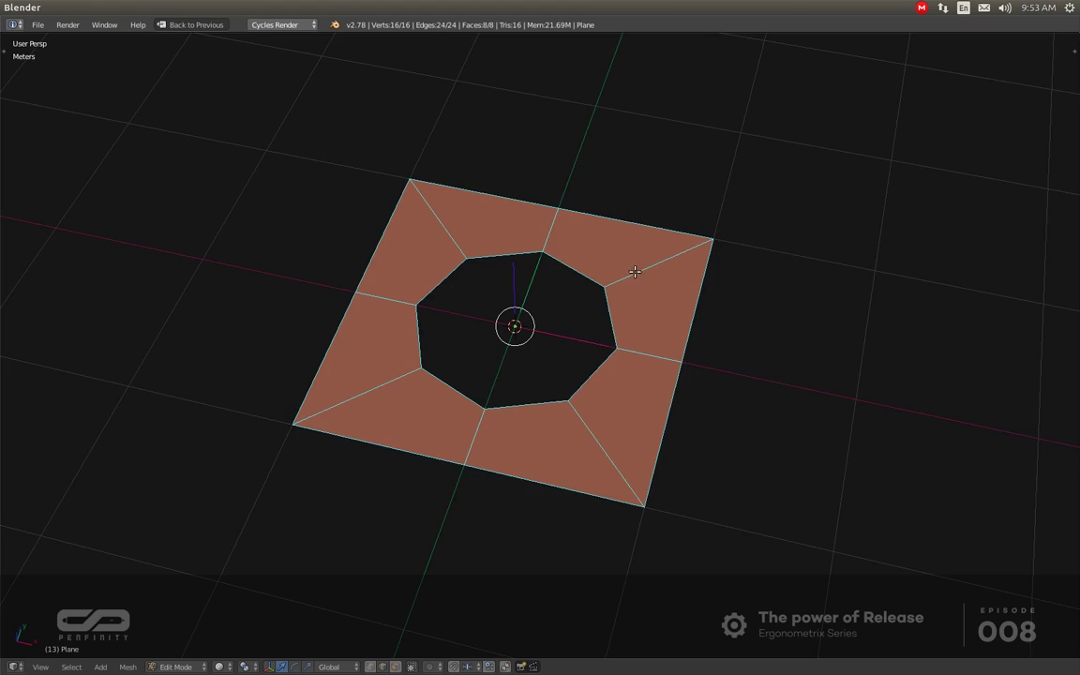
mouse_move(632, 270)
middle_mouse_down()
mouse_move(545, 303)
mouse_move(584, 309)
middle_mouse_up()
scroll(571, 284, "down", 4)
scroll(545, 303, "up", 4)
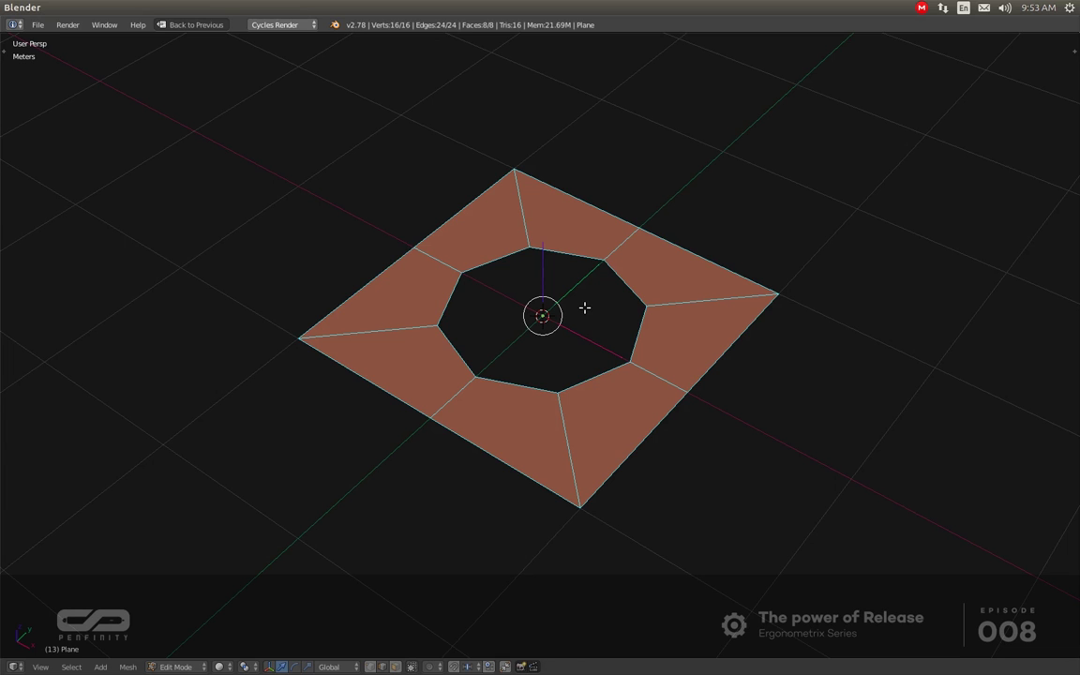
- Return to Object Mode and toggle rendered shading (Shift+Z) on, then back to solid
key("Tab")
scroll(623, 427, "down", 2)
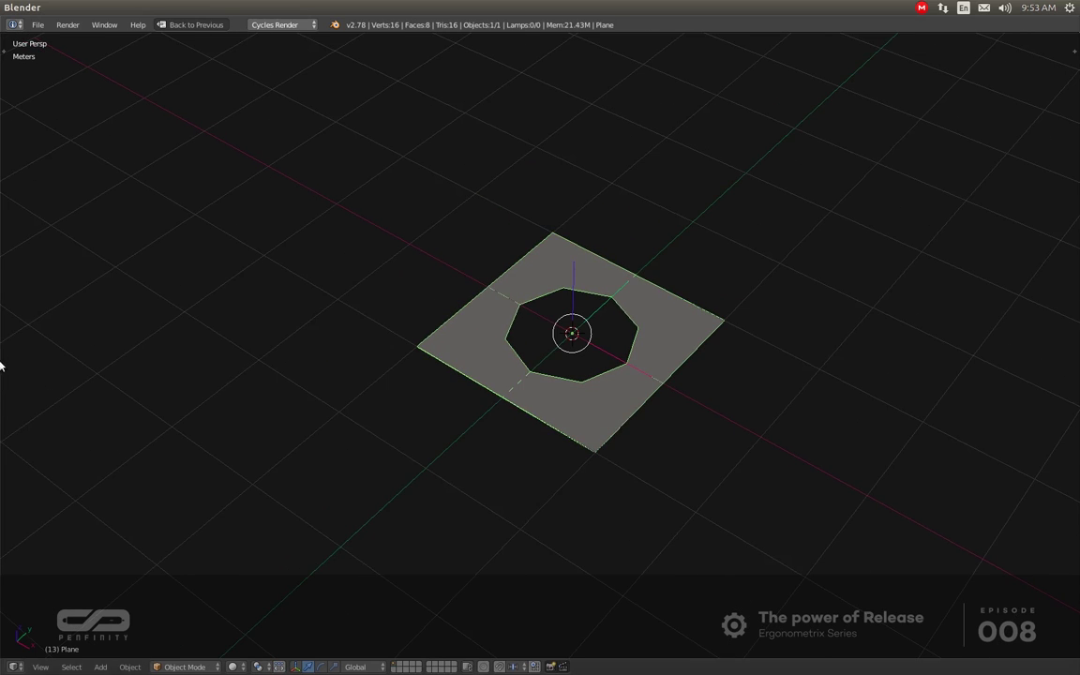
mouse_move(632, 356)
middle_mouse_down()
mouse_move(480, 379)
mouse_move(496, 401)
middle_mouse_up()
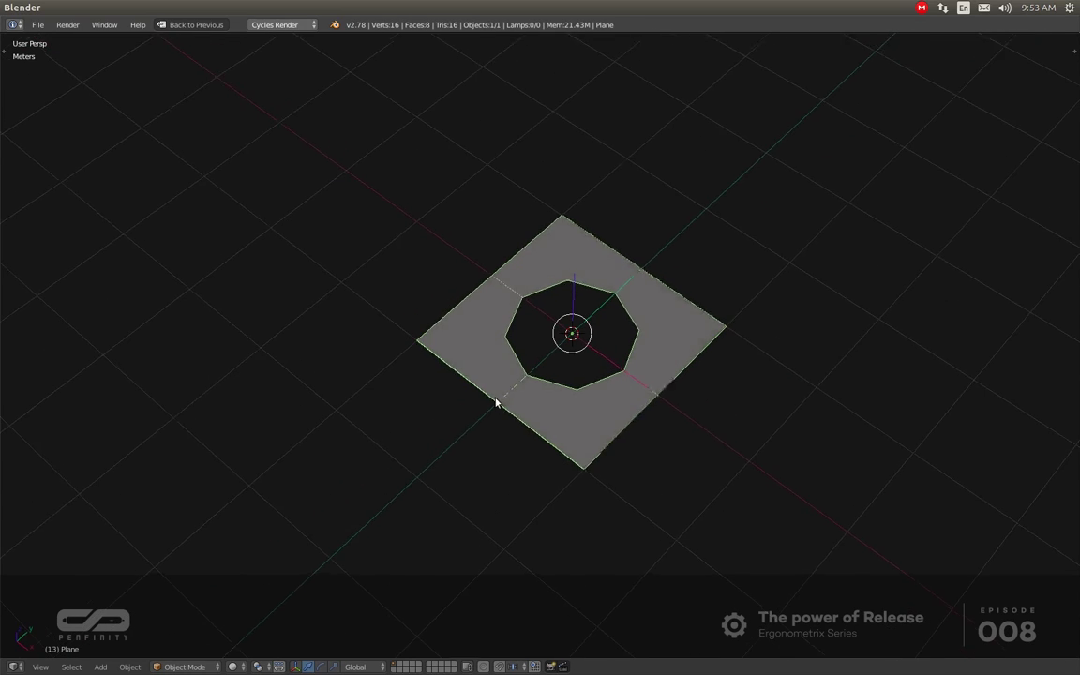
key("shift+z")
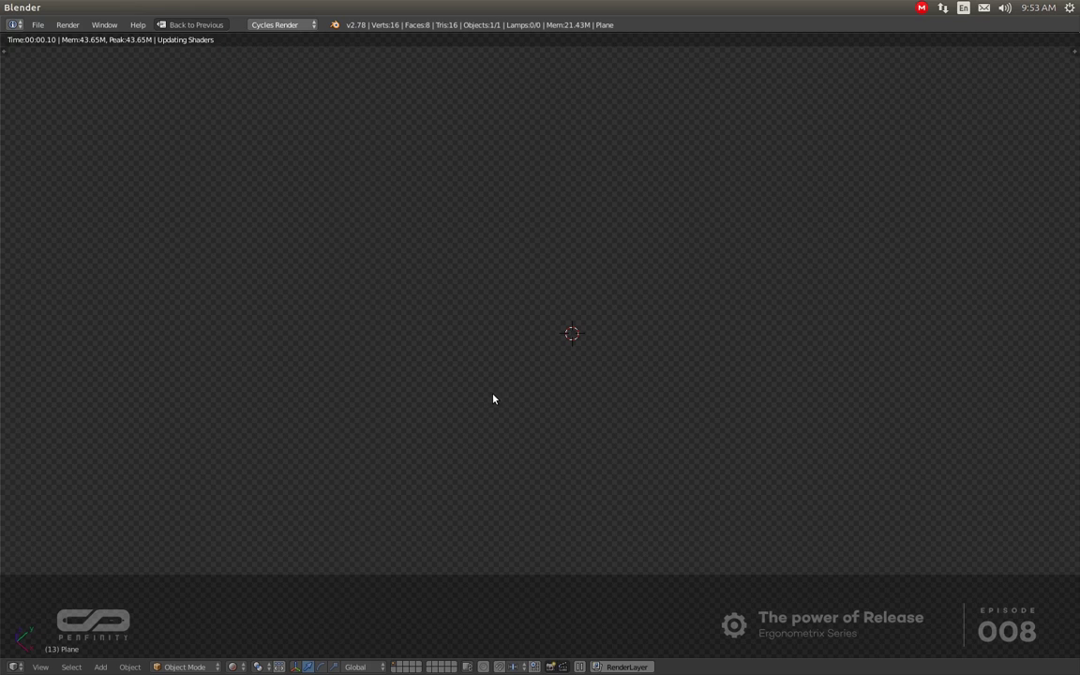
key("shift+z")
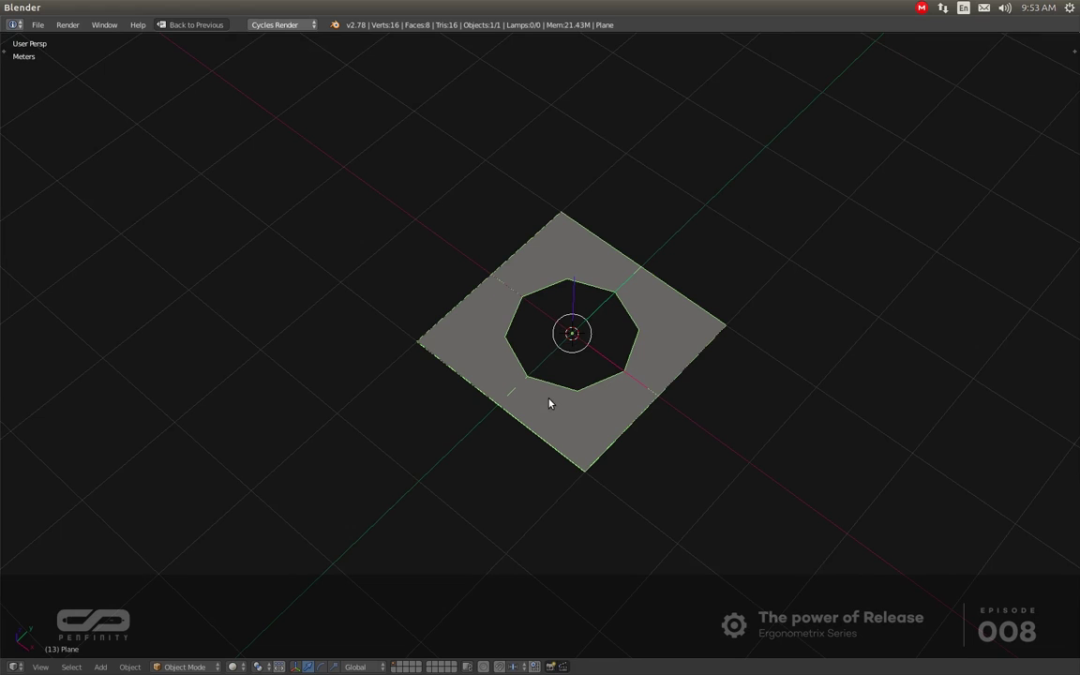
- Rapidly toggle the tools (T) and properties (N) panels until both are hidden
key("t")
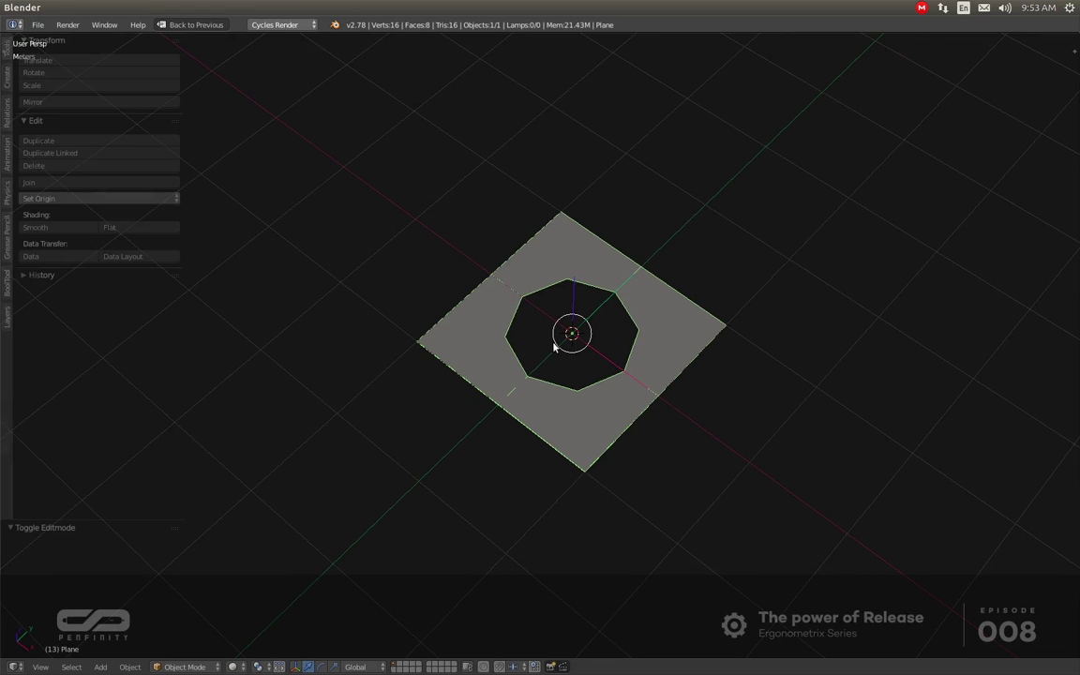
key("n")
mouse_move(500, 313)
middle_mouse_down()
mouse_move(549, 344)
mouse_move(541, 345)
middle_mouse_up()
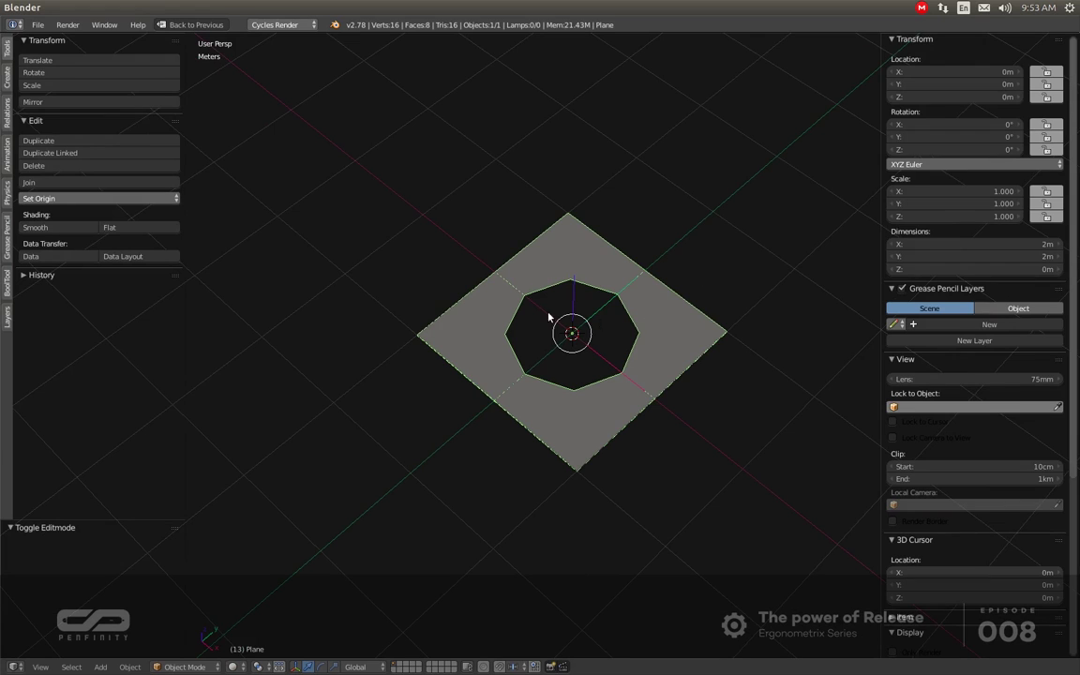
key("t")
key("n")
key("t")
key("n")
key("t")
key("n")
key("t")
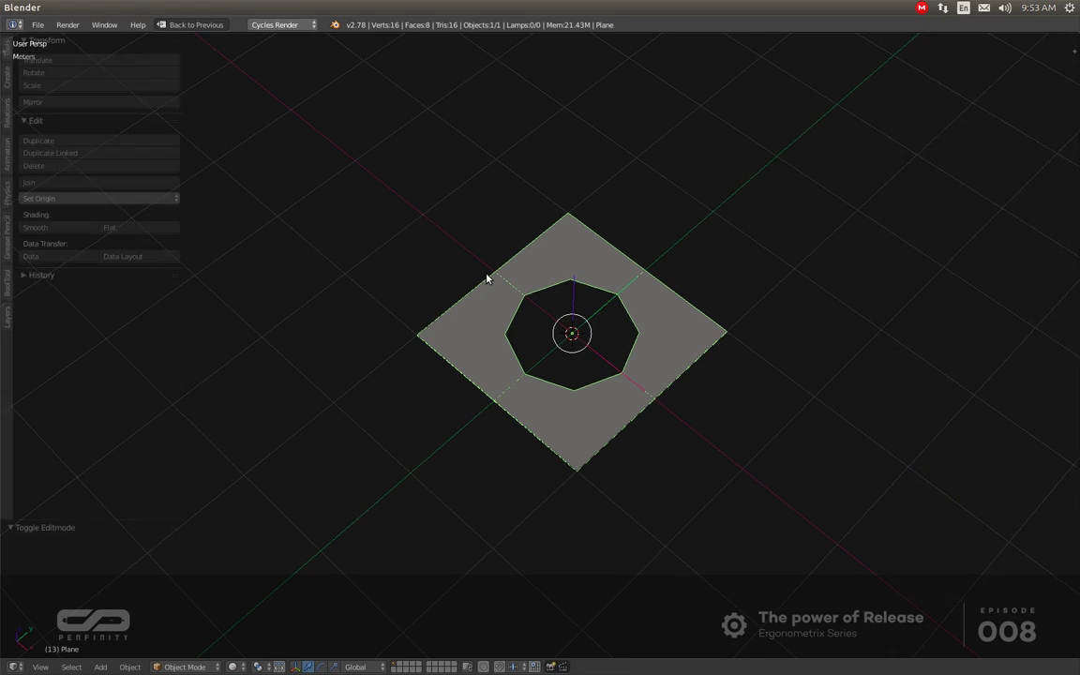
key("n")
key("t")
key("n")
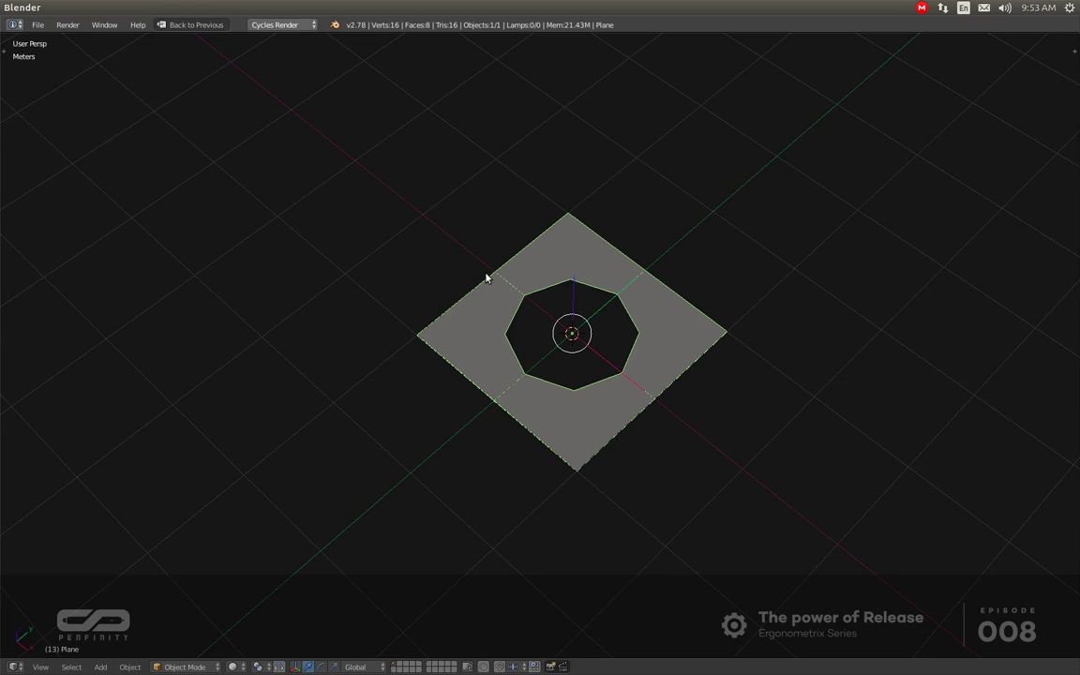
- Test the T and N release shortcuts again, showing and hiding each panel individually
key("t")
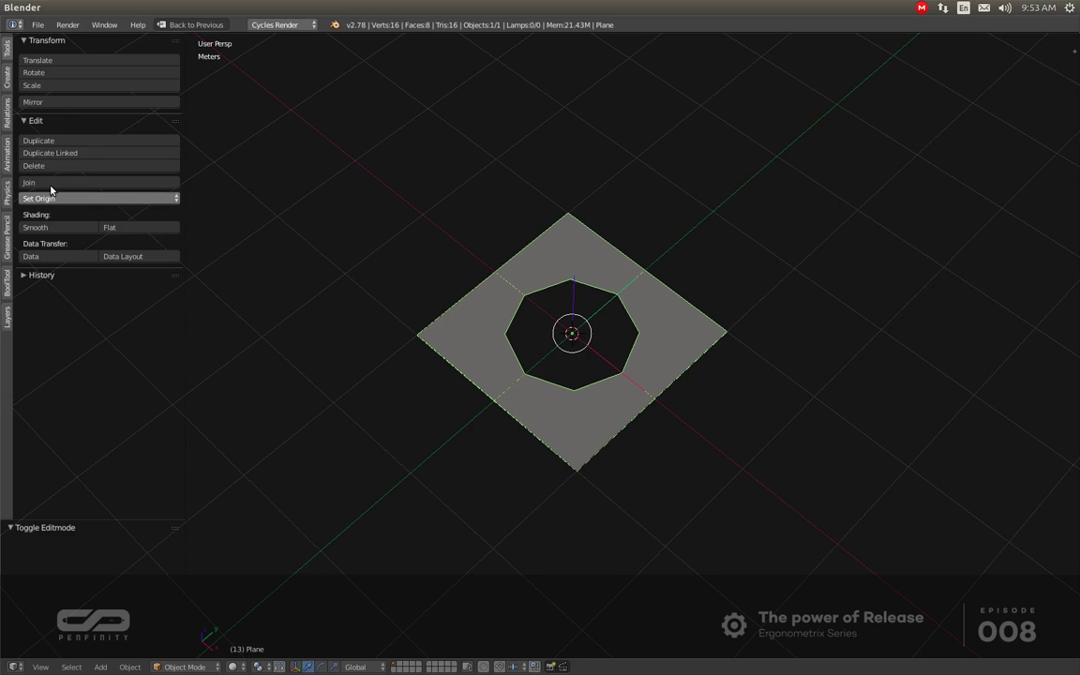
key("t")
key("n")
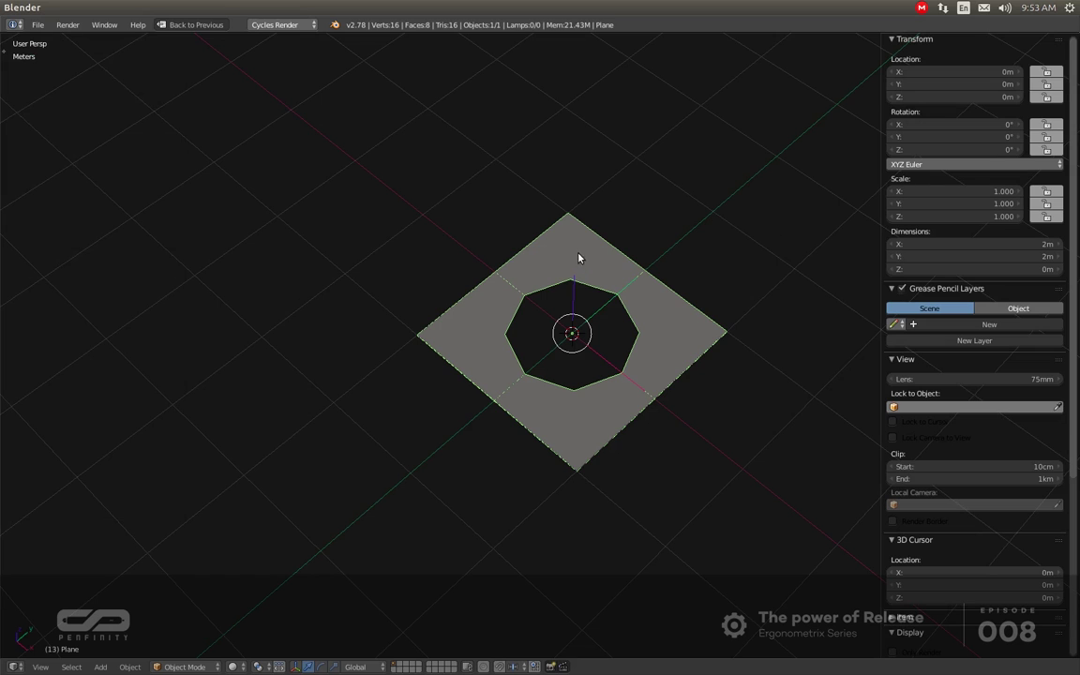
key("t")
key("t")
key("n")
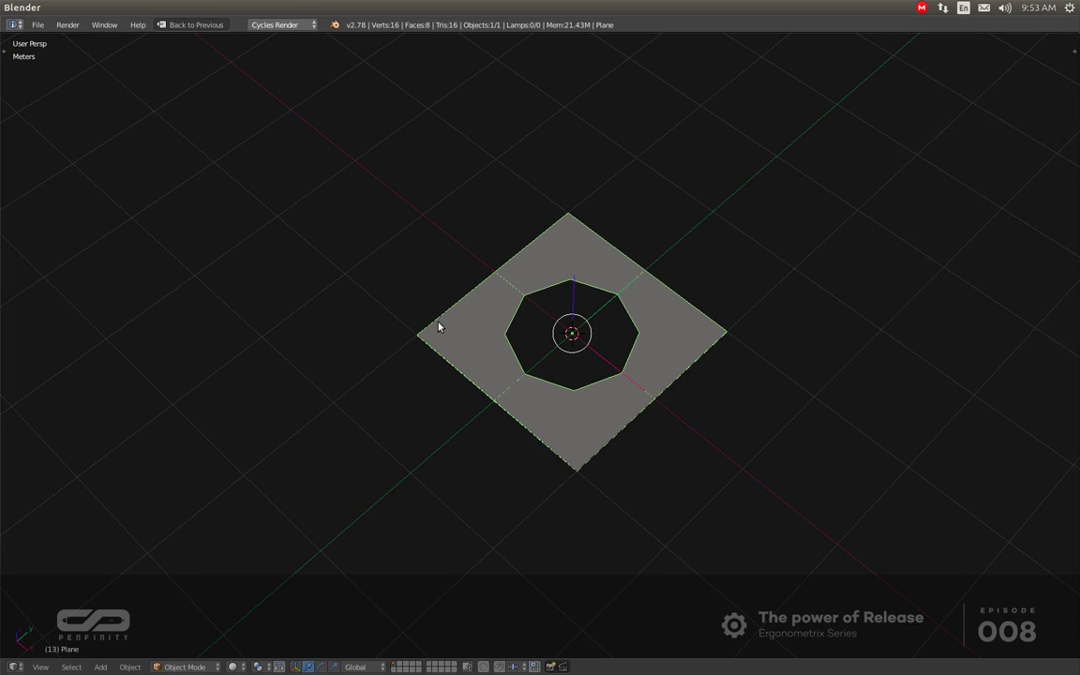
key("t")
key("n")
key("t")
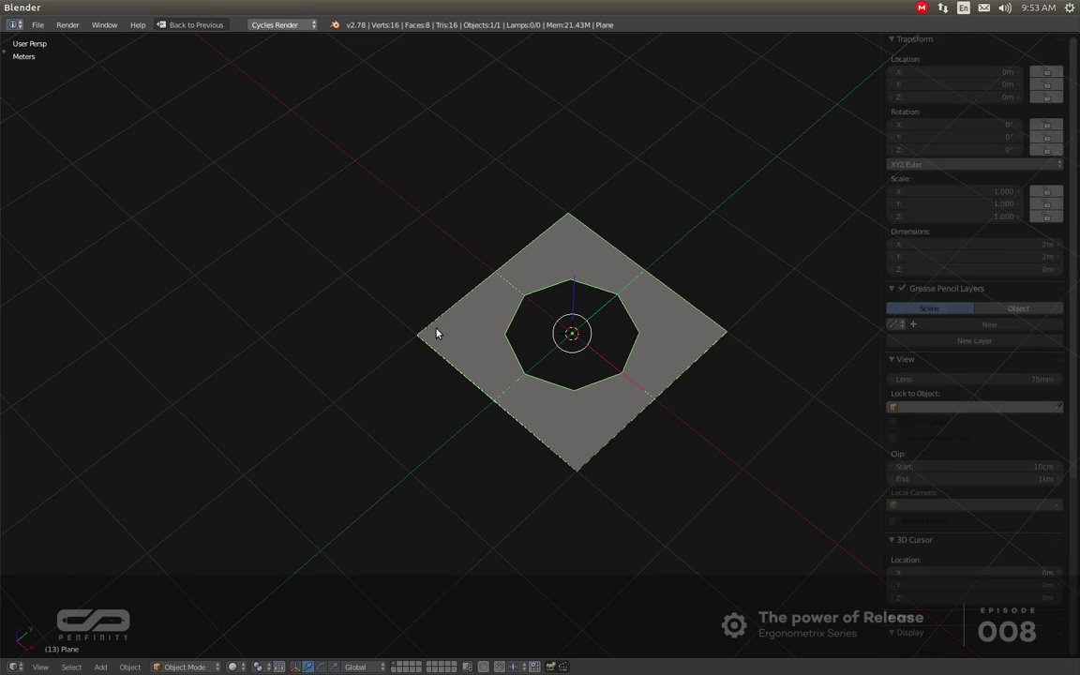
key("t")
key("t")
key("t")
key("n")
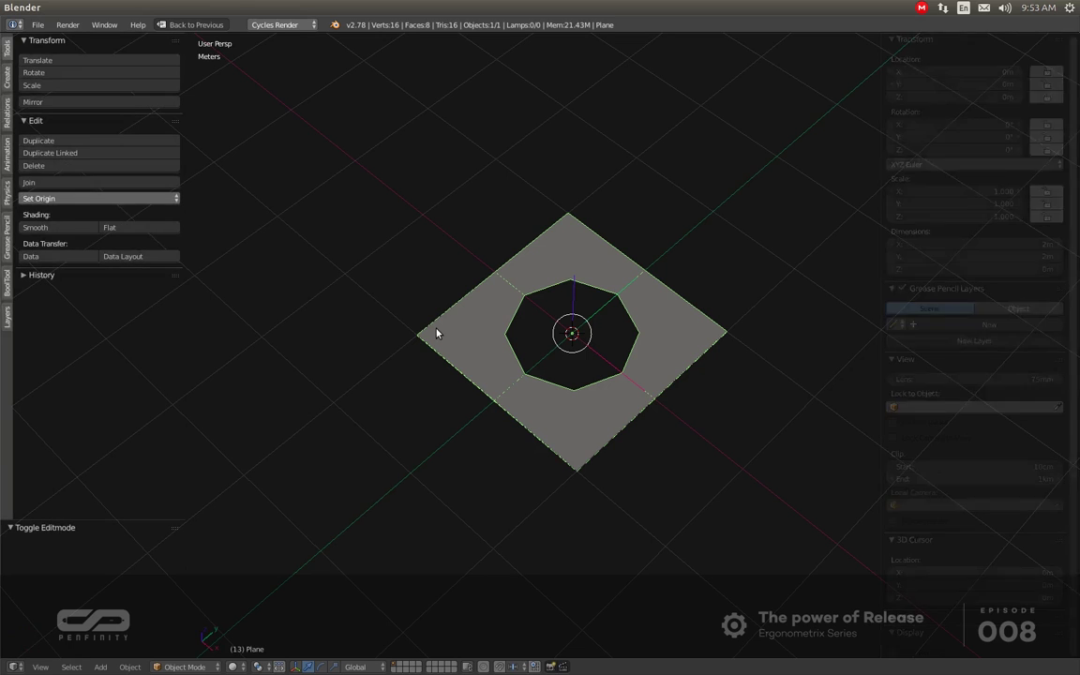
key("t")
key("n")
key("n")
key("t")
key("t")
key("n")
key("t")
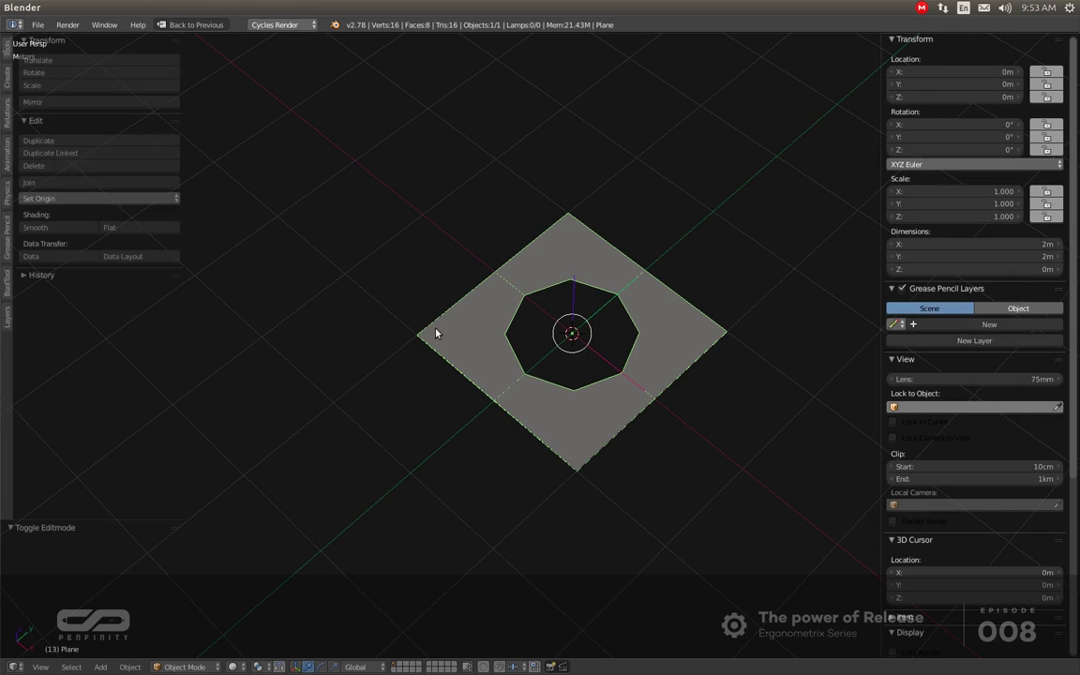
key("t")
key("n")
key("n")
- Add a new Grease Pencil layer (GP_Layer) and hide both side panels
key("t")
left_click(436, 333)
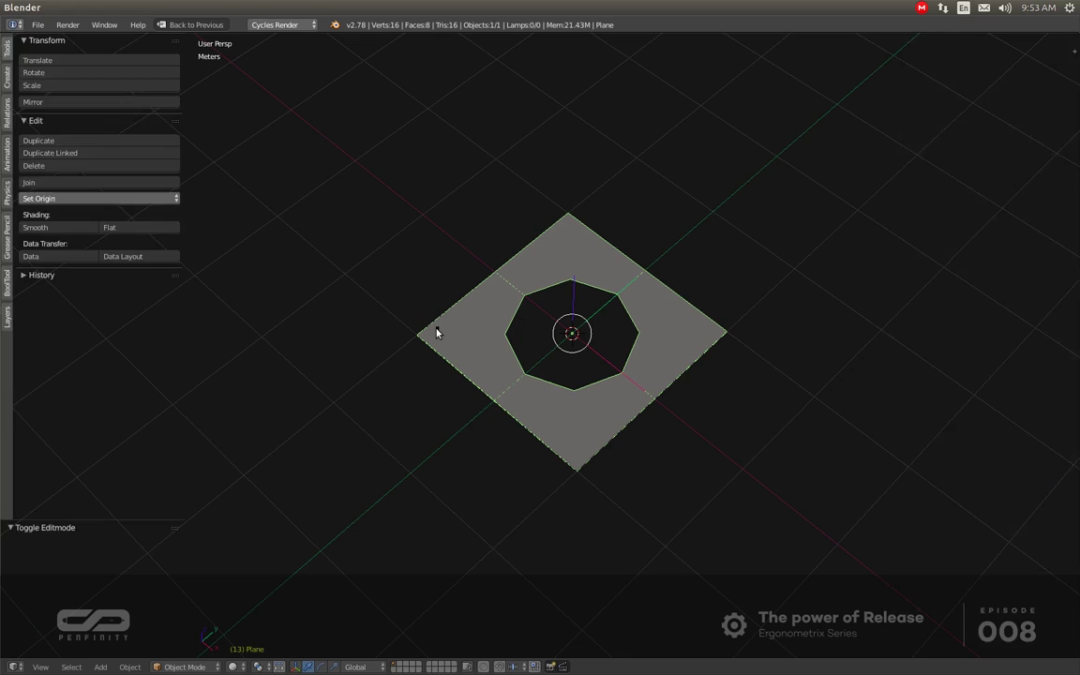
key("t")
key("t")
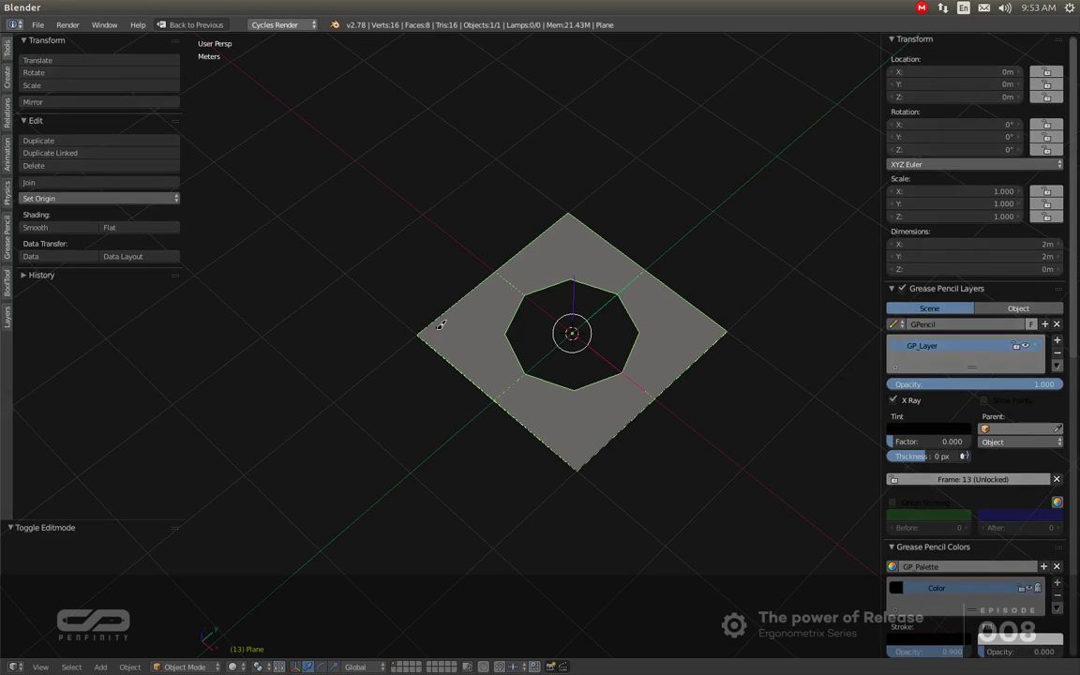
key("t")
key("n")
middle_click_drag(470, 482, 493, 435)
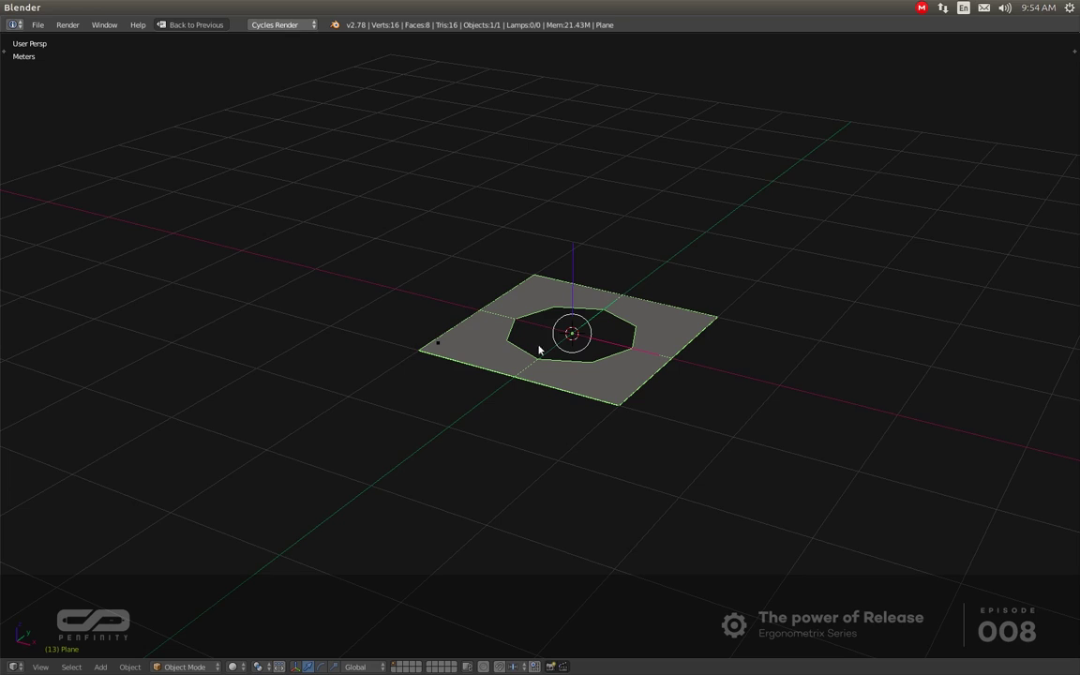
scroll(589, 507, "down", 3)
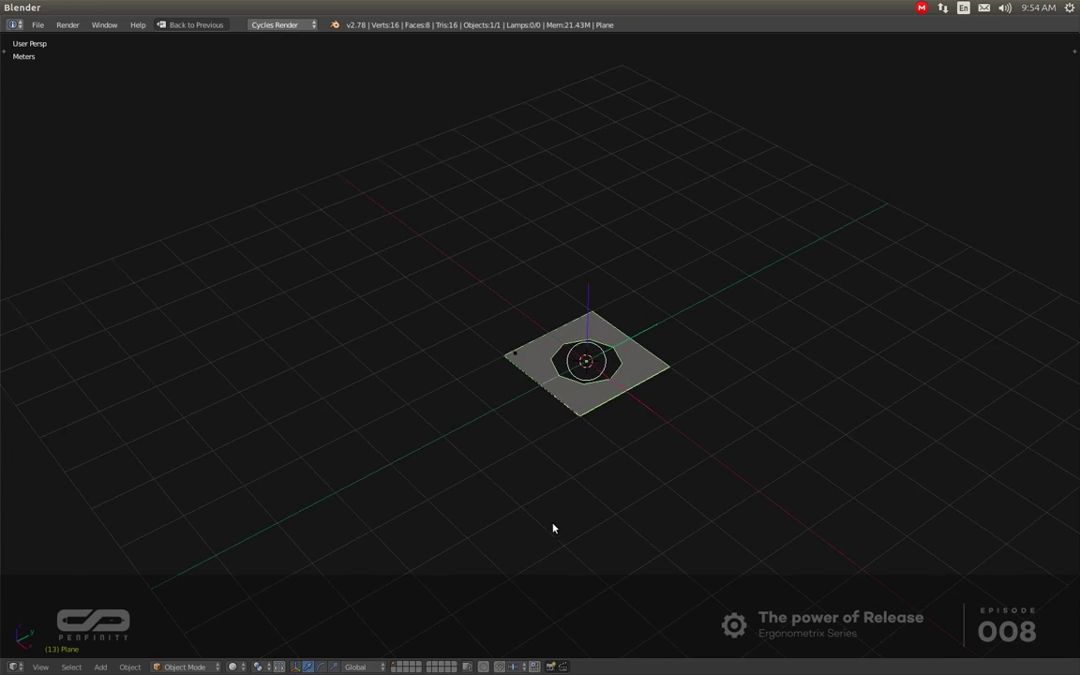
mouse_move(553, 526)
middle_mouse_down()
mouse_move(412, 550)
mouse_move(532, 501)
middle_mouse_up()
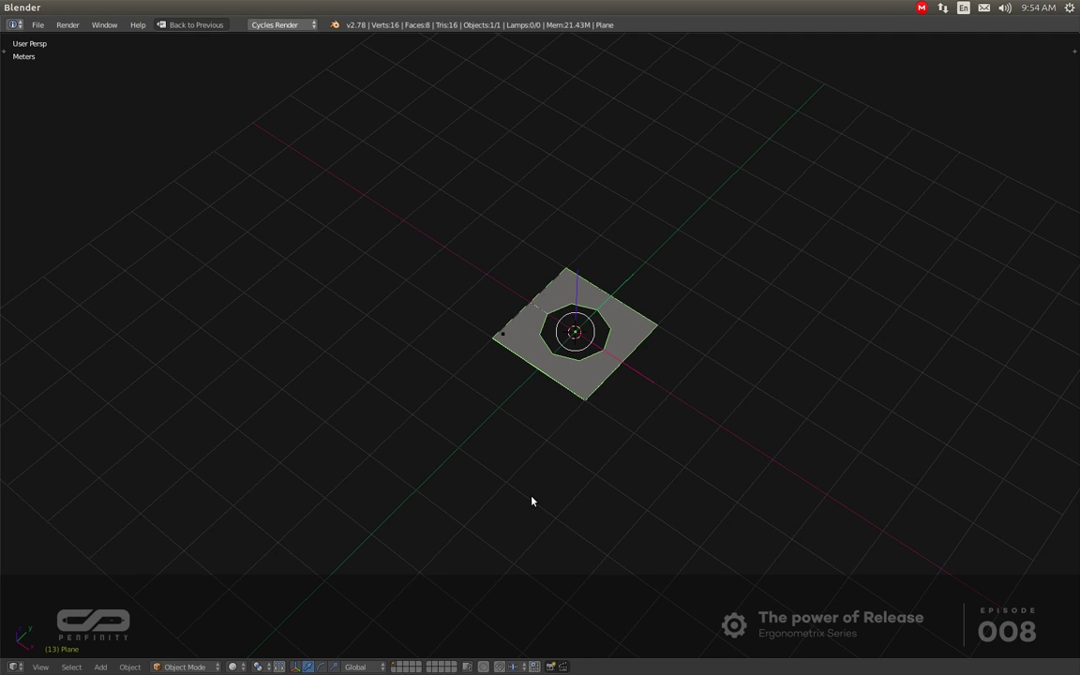
middle_click_drag(532, 502, 553, 461)
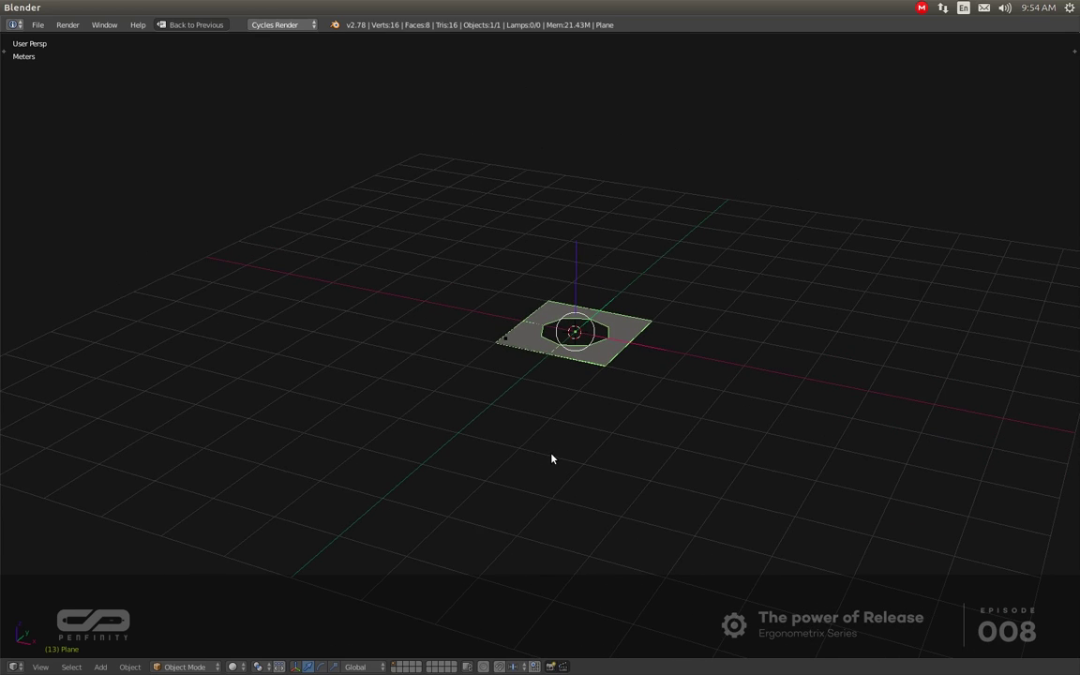
mouse_move(552, 459)
middle_mouse_down()
mouse_move(535, 453)
mouse_move(548, 515)
middle_mouse_up()
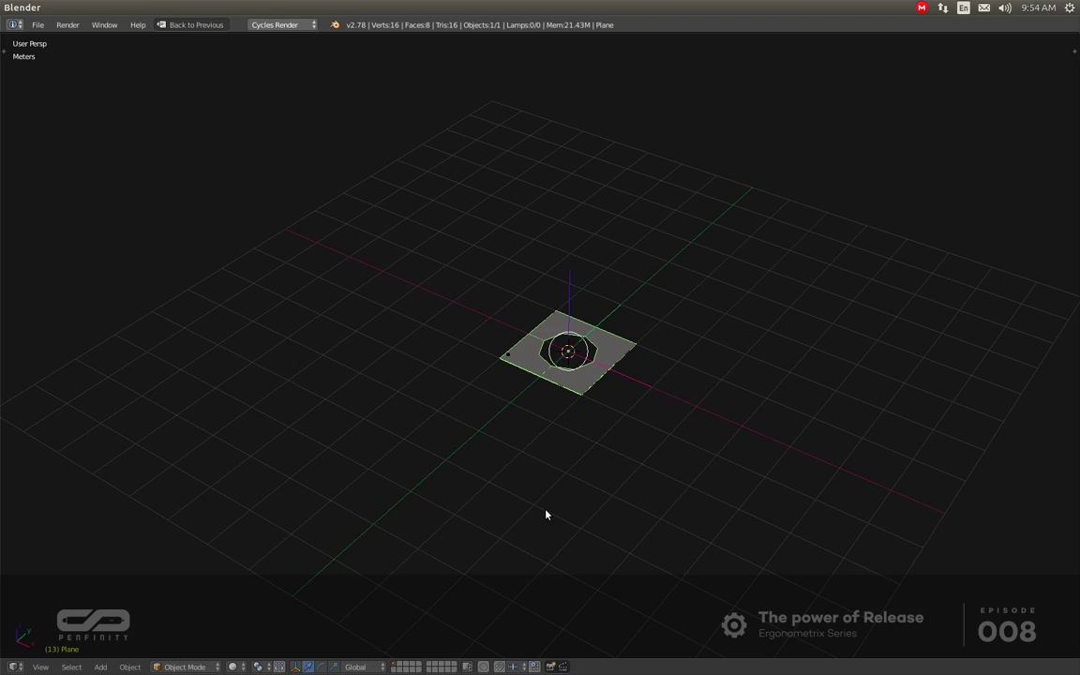
mouse_move(555, 507)
middle_mouse_down()
mouse_move(550, 430)
mouse_move(545, 448)
middle_mouse_up()
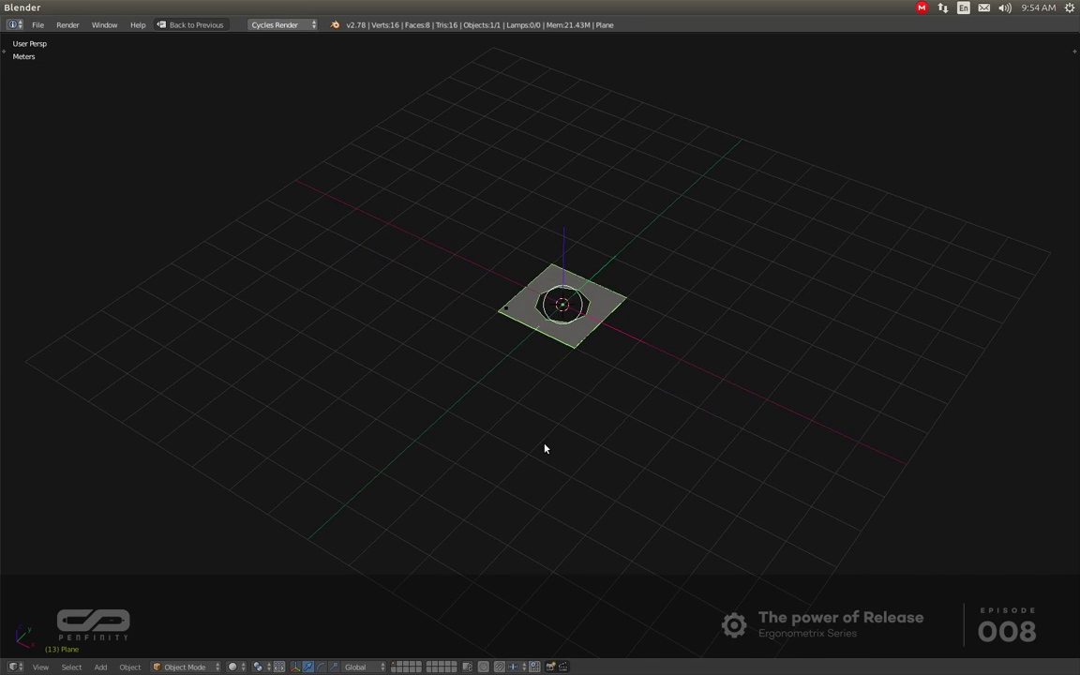
middle_click_drag(545, 448, 549, 451)
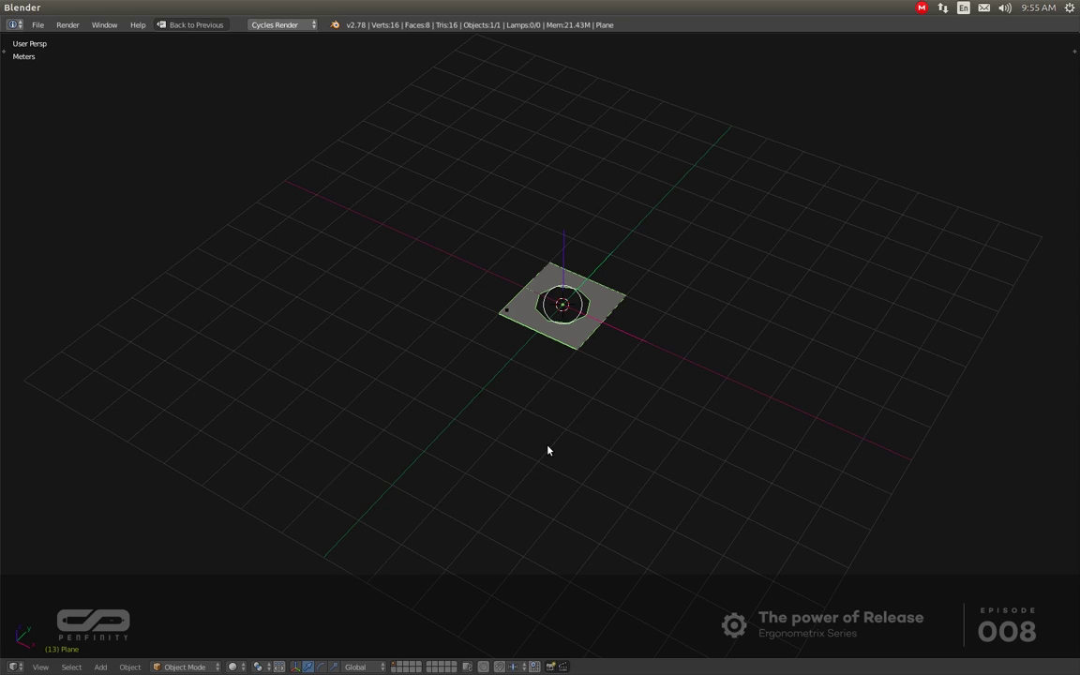
middle_click_drag(555, 339, 554, 344)
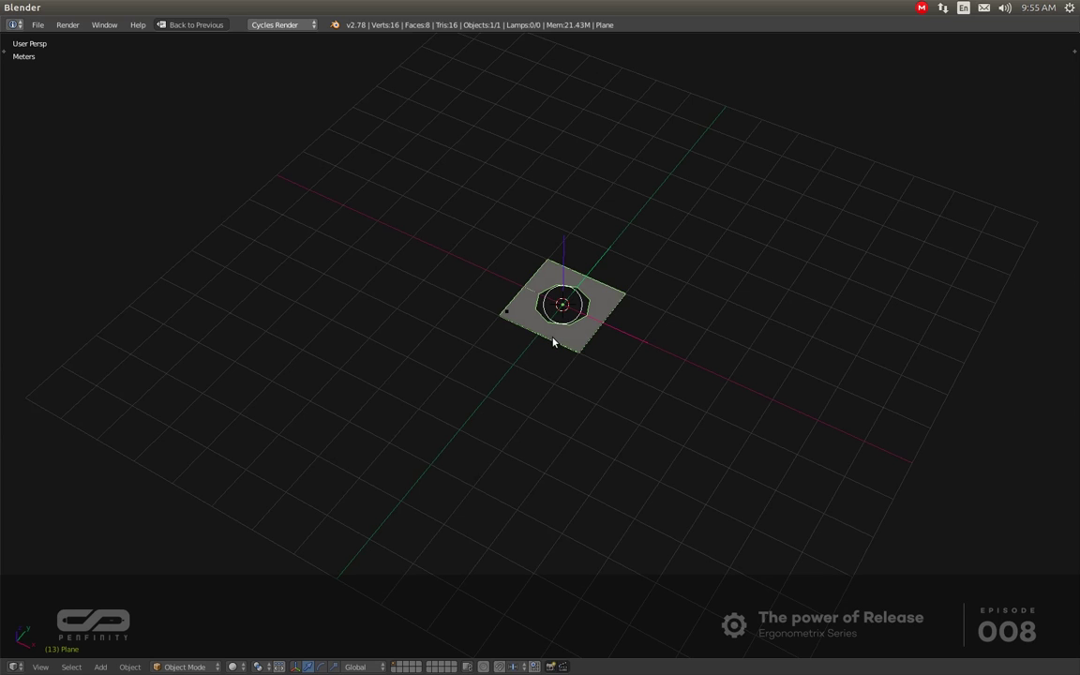
middle_click_drag(539, 336, 503, 343)
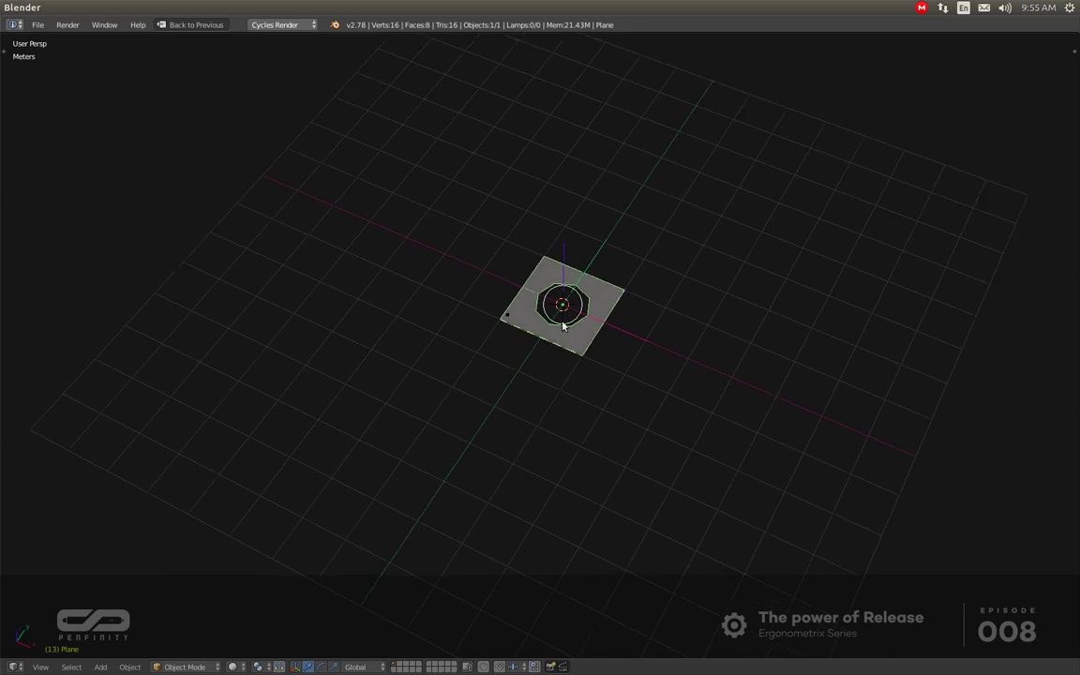
scroll(502, 344, "up", 2)
mouse_move(560, 284)
middle_mouse_down()
mouse_move(503, 355)
mouse_move(513, 339)
middle_mouse_up()
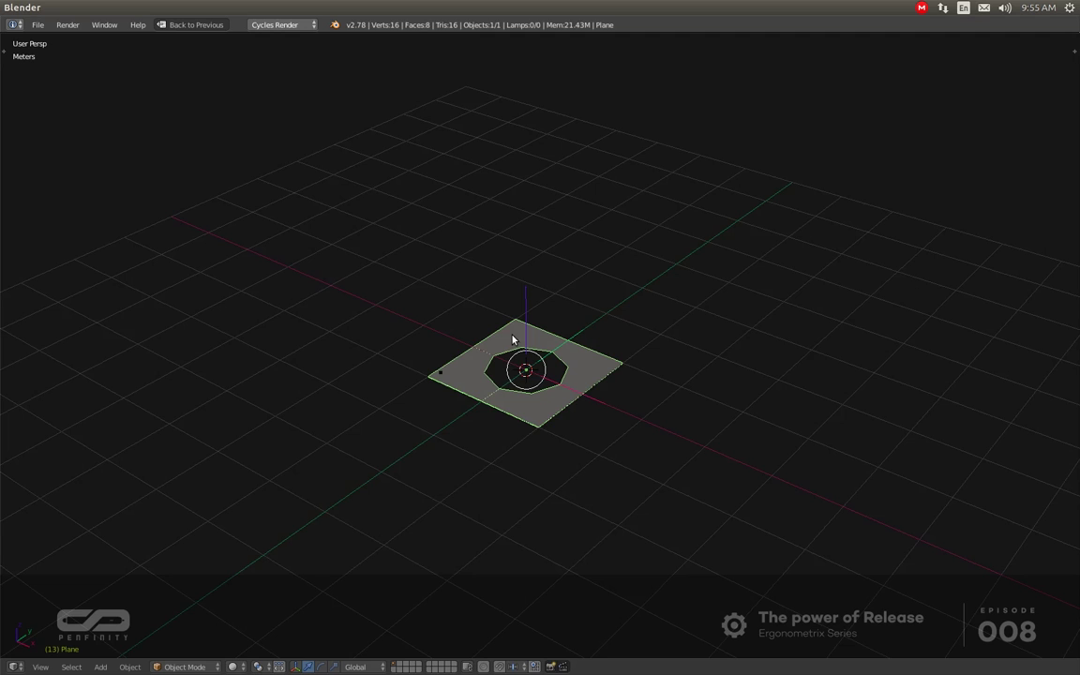
middle_click_drag(513, 340, 494, 354)
scroll(492, 412, "down", 2)
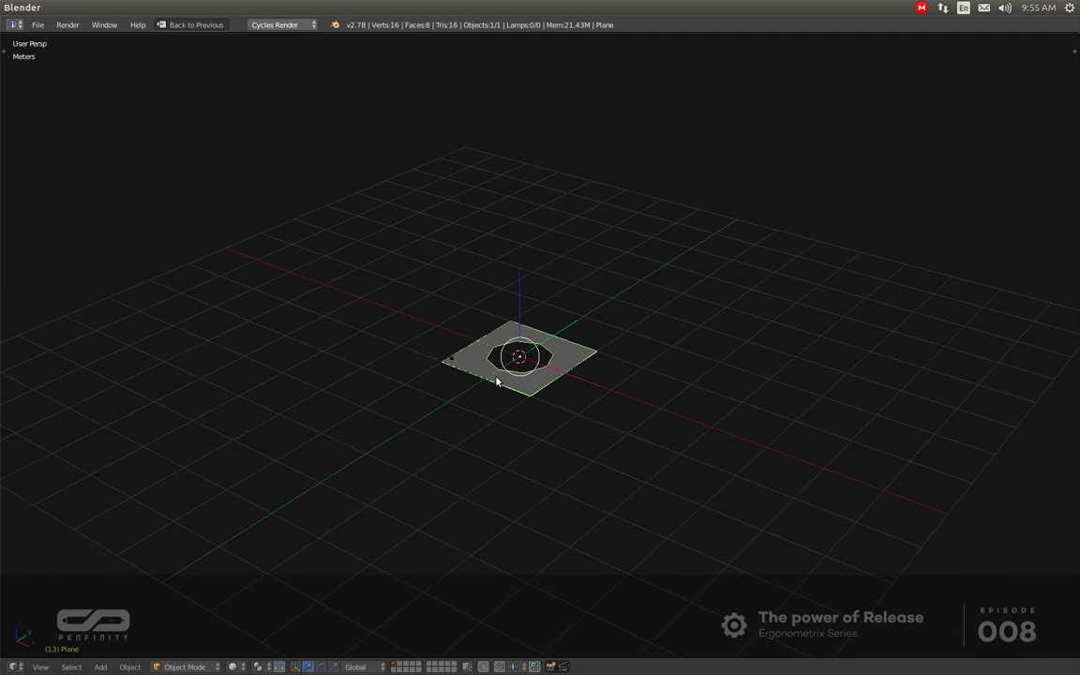